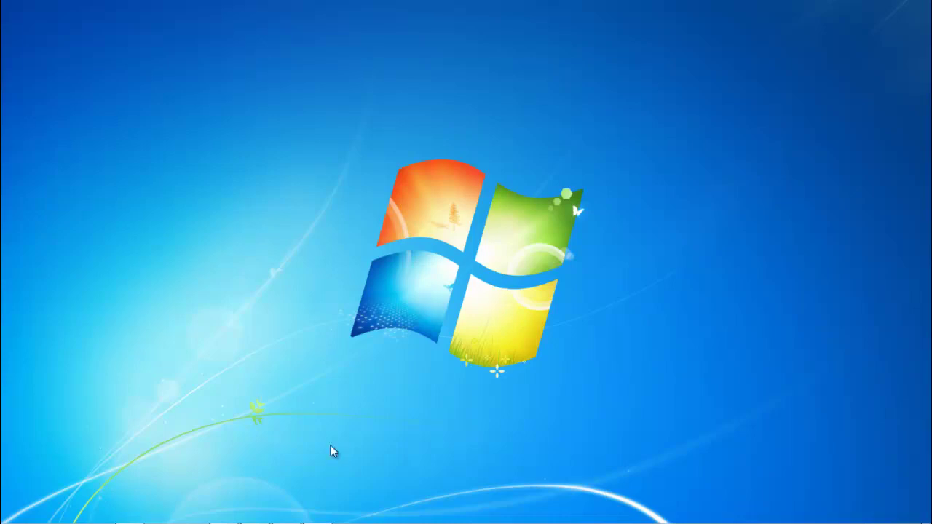
# Go to lbs.amap.com in Chrome and open the Android SDK overview from the development section
pyautogui.click(166, 516)
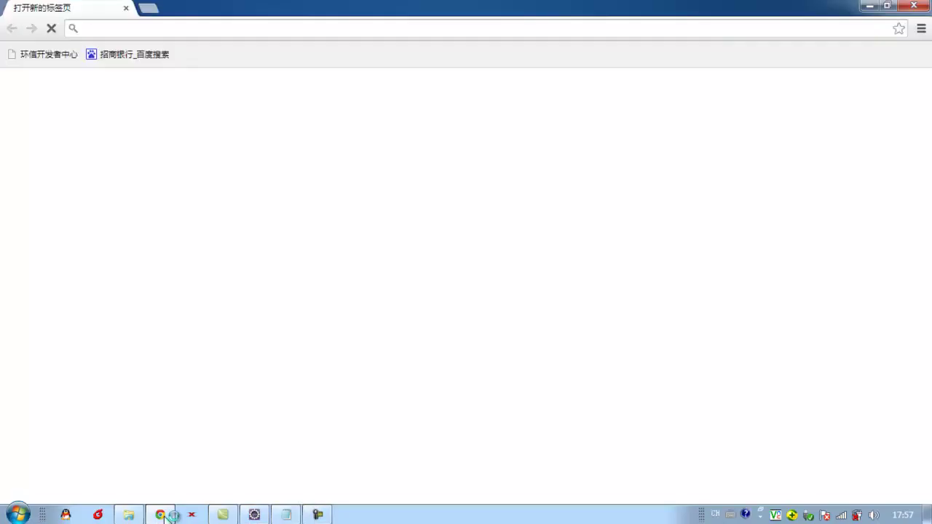
pyautogui.write('lbs')
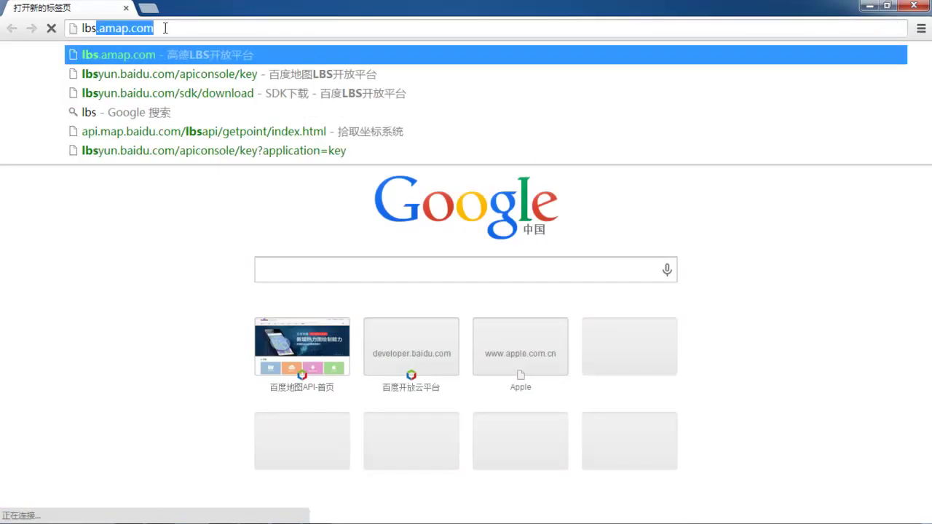
pyautogui.press('Return')
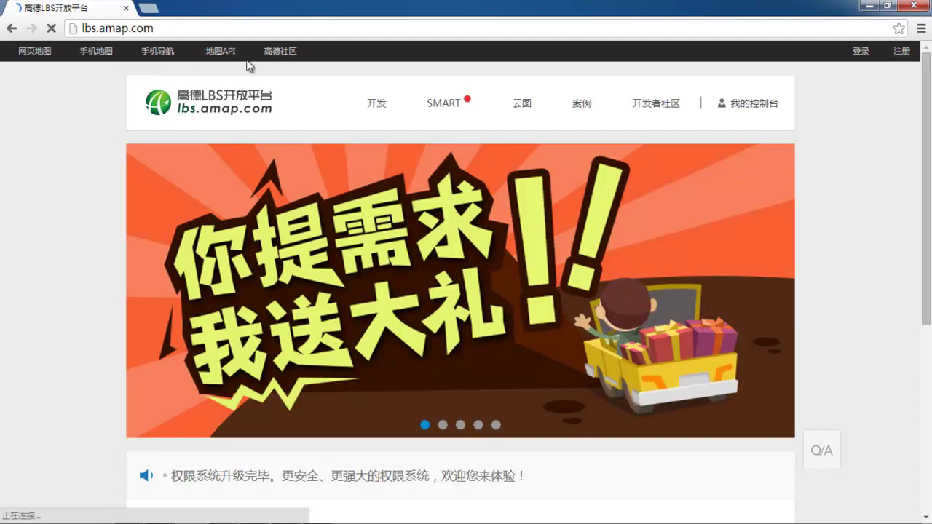
pyautogui.moveTo(401, 89)
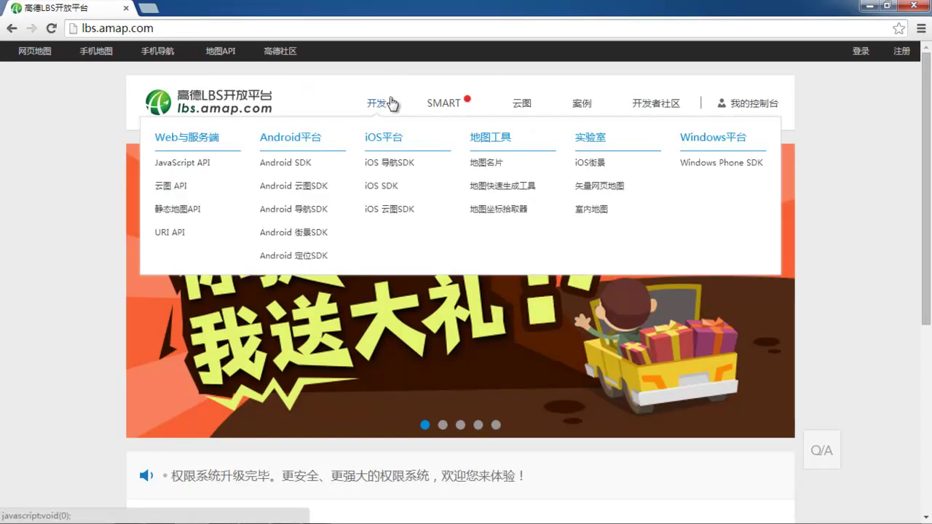
pyautogui.click(299, 167)
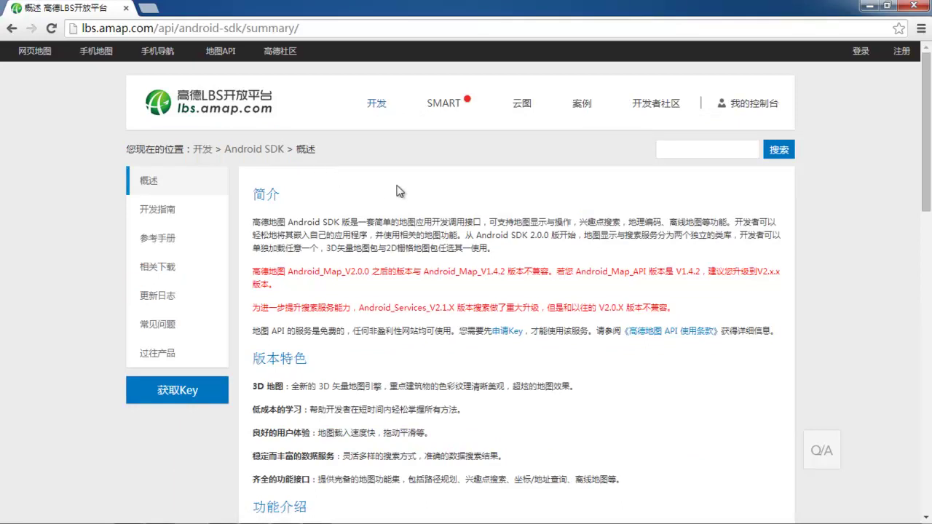
# Read the red compatibility notes about the Android_Map and Android_Services versions in the SDK introduction
pyautogui.scroll(-1, 400, 191)
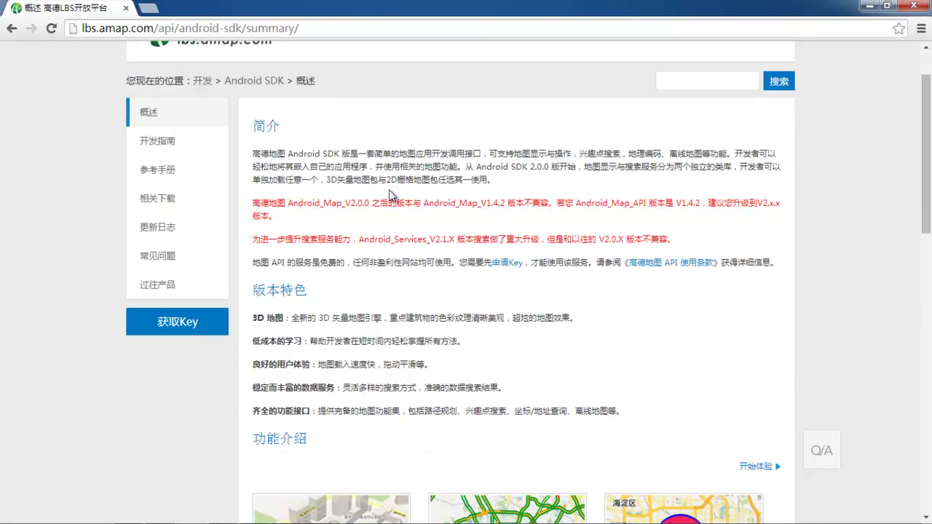
pyautogui.moveTo(260, 204); pyautogui.dragTo(699, 241)
pyautogui.click(397, 231)
pyautogui.moveTo(294, 238); pyautogui.dragTo(507, 239)
pyautogui.click(683, 245)
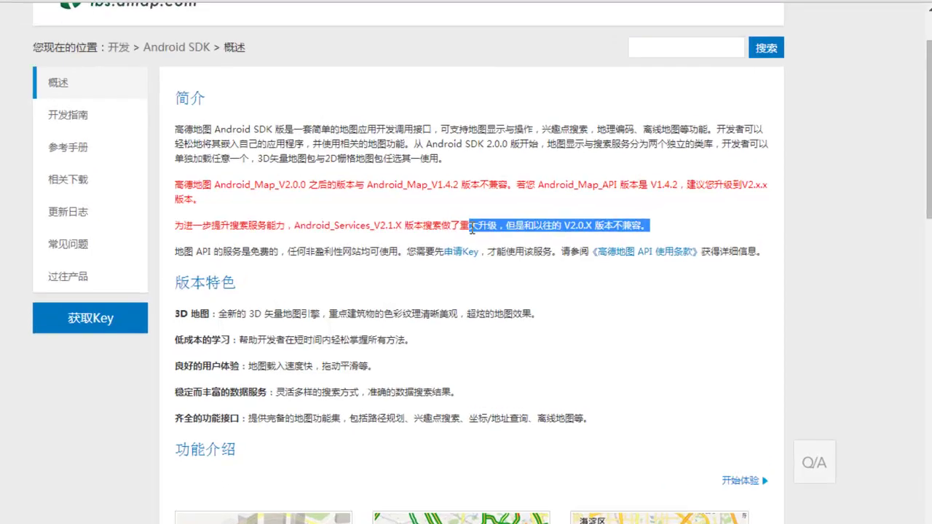
pyautogui.click(584, 231)
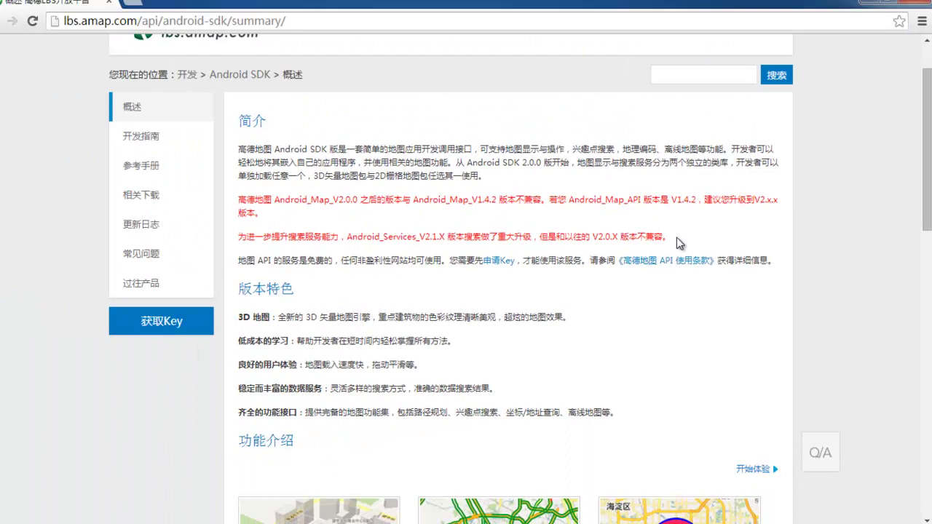
pyautogui.moveTo(442, 113); pyautogui.dragTo(0, 103)
pyautogui.moveTo(436, 234); pyautogui.dragTo(256, 203)
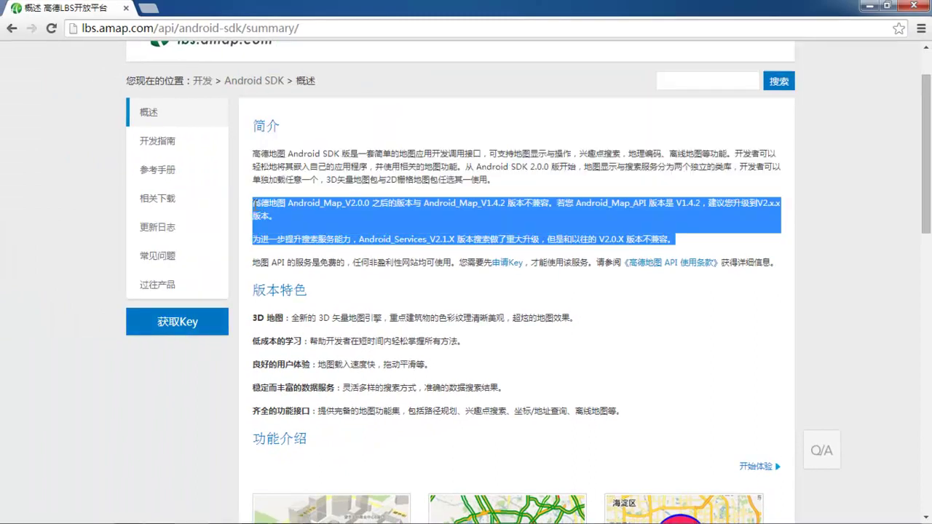
pyautogui.click(524, 228)
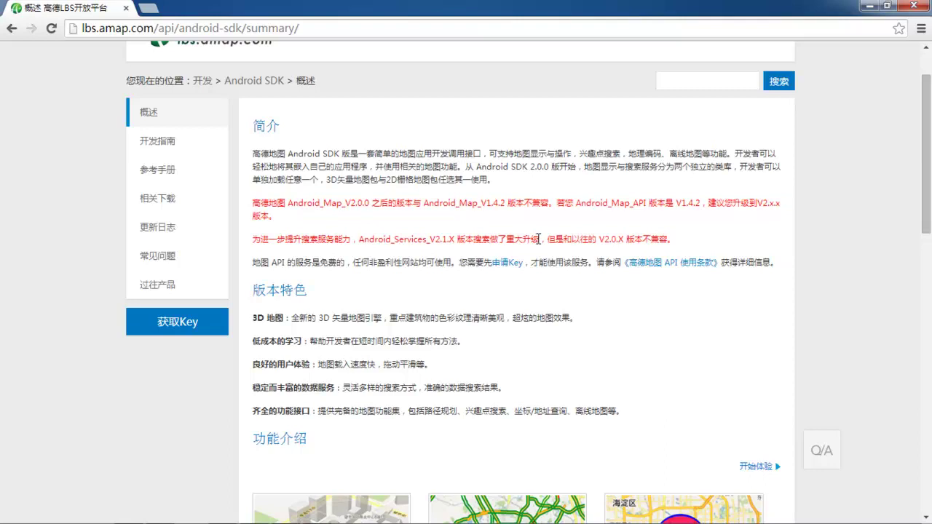
pyautogui.moveTo(542, 239); pyautogui.dragTo(500, 238)
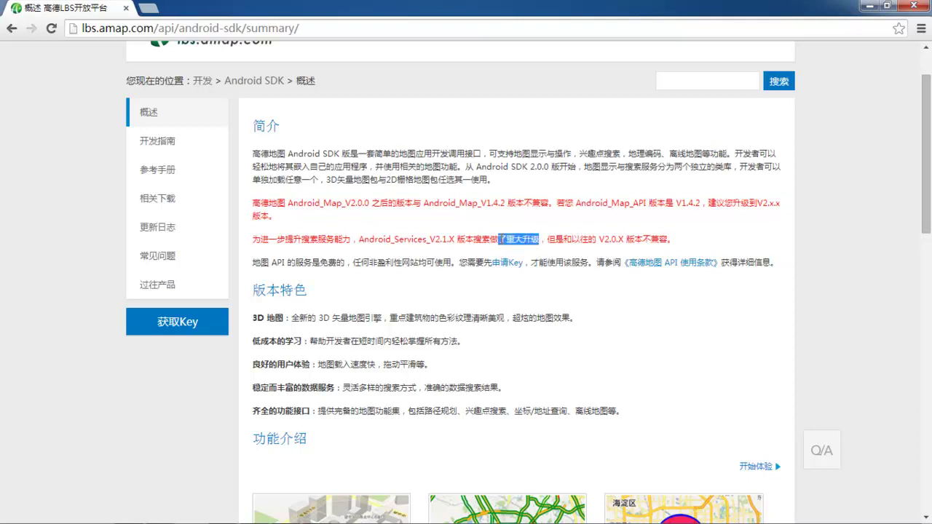
pyautogui.click(512, 225)
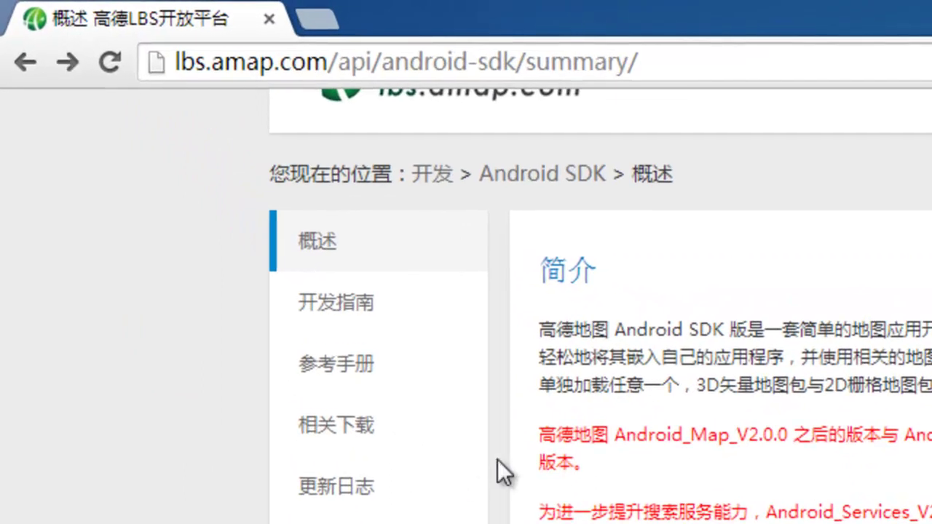
# Open the Android SDK downloads page and download the Android 2D map SDK V2.3.0 library
pyautogui.click(362, 424)
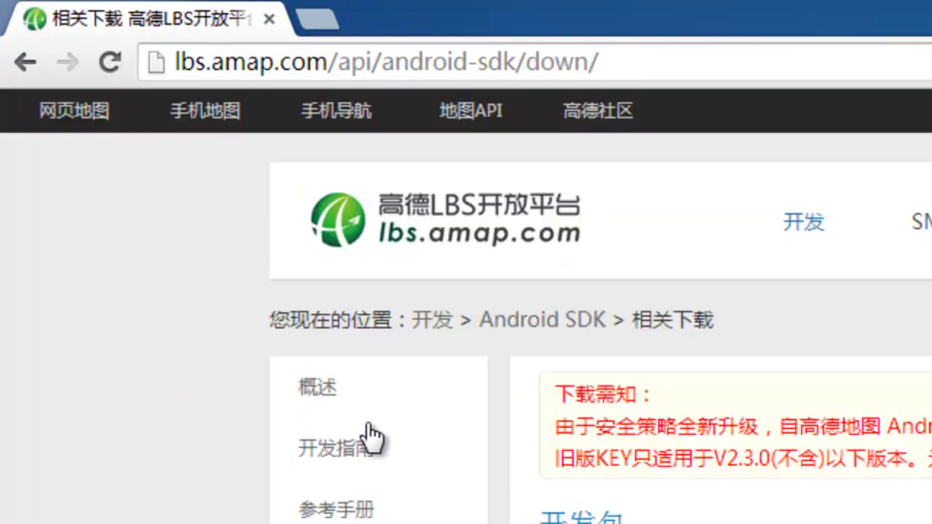
pyautogui.scroll(-3, 737, 361)
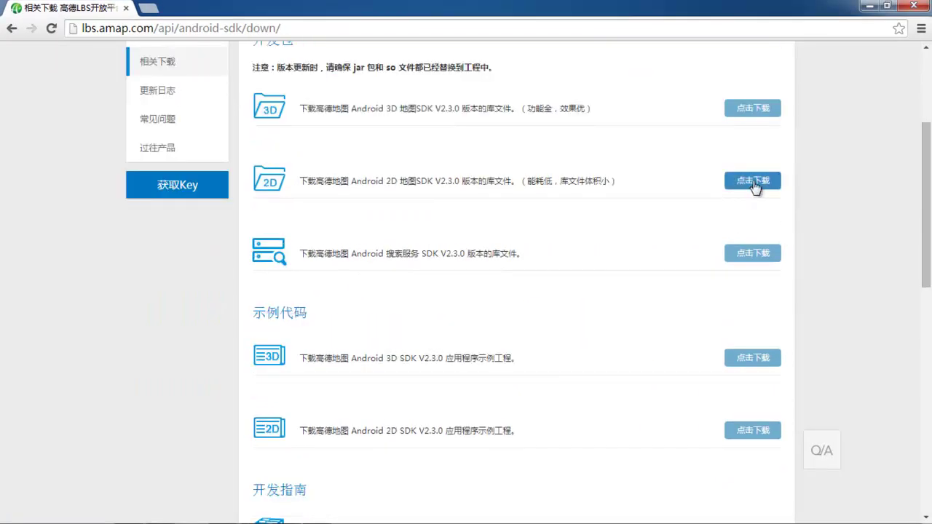
pyautogui.moveTo(299, 181); pyautogui.dragTo(407, 184)
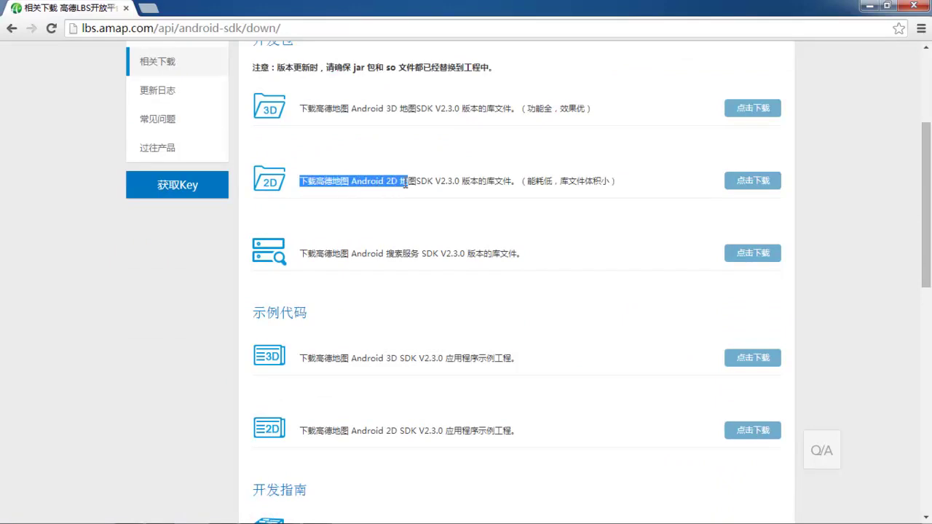
pyautogui.click(516, 216)
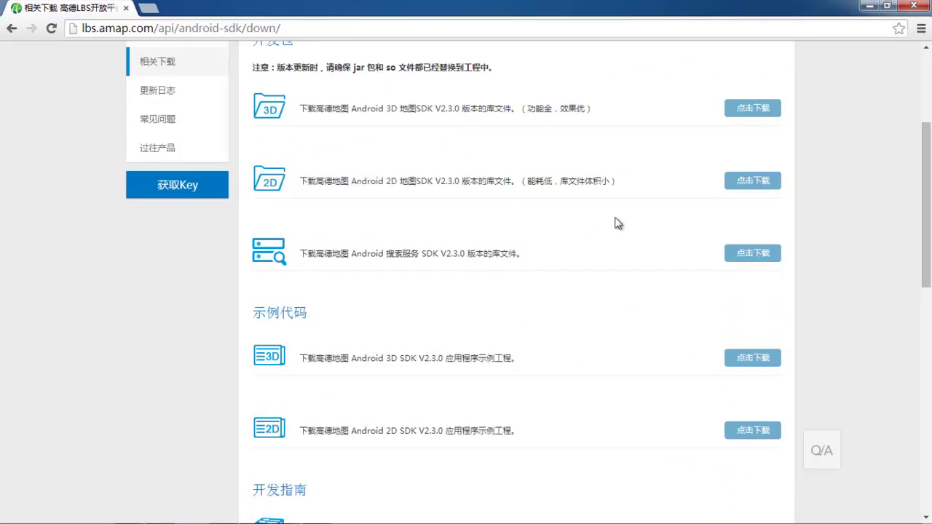
pyautogui.click(753, 183)
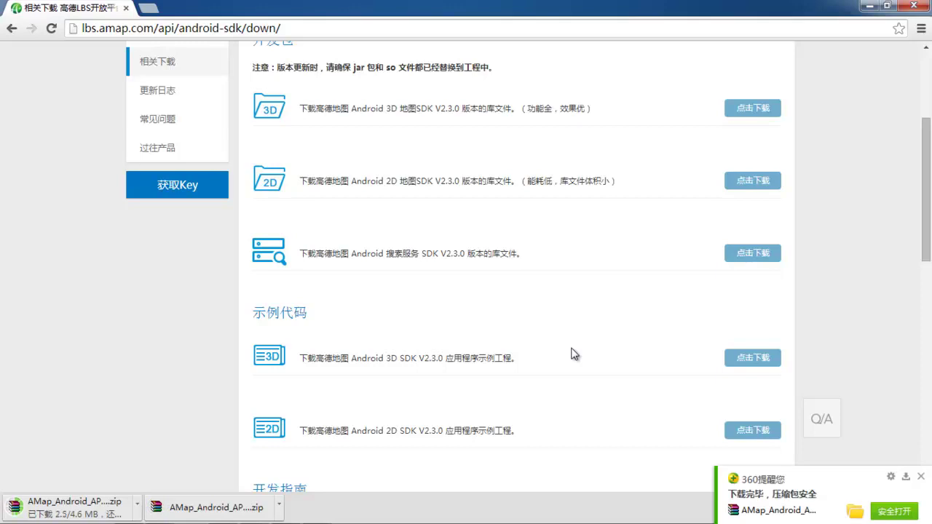
pyautogui.click(920, 476)
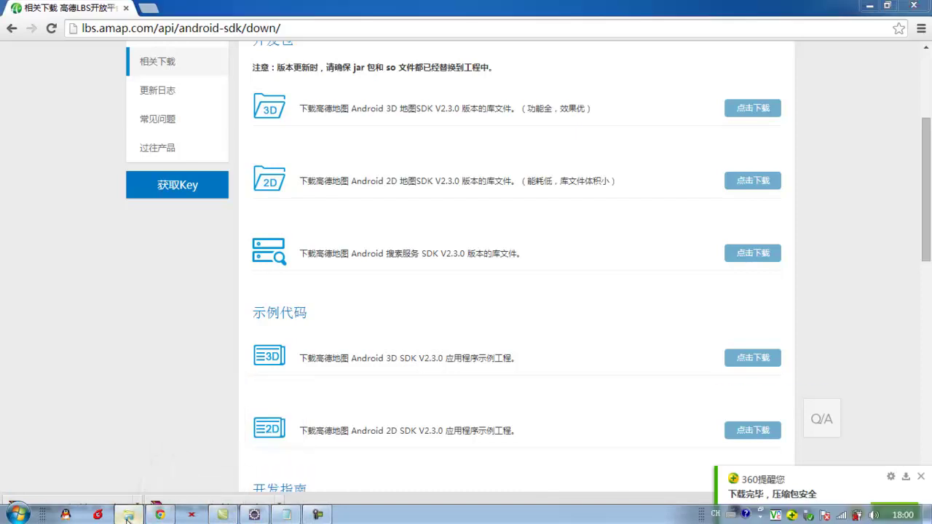
# Switch to the 高德API folder in Windows Explorer, maximize its window and widen the name column to show full file names
pyautogui.click(127, 516)
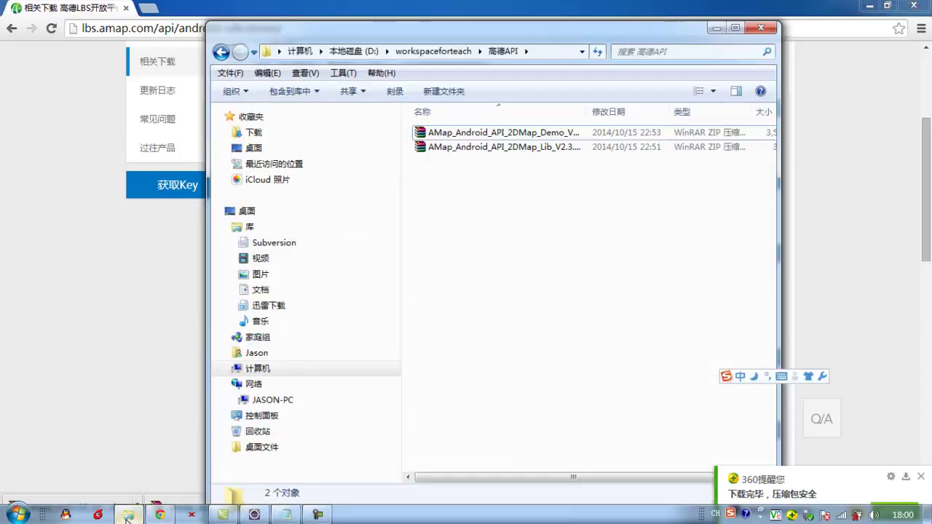
pyautogui.click(922, 477)
pyautogui.click(525, 133)
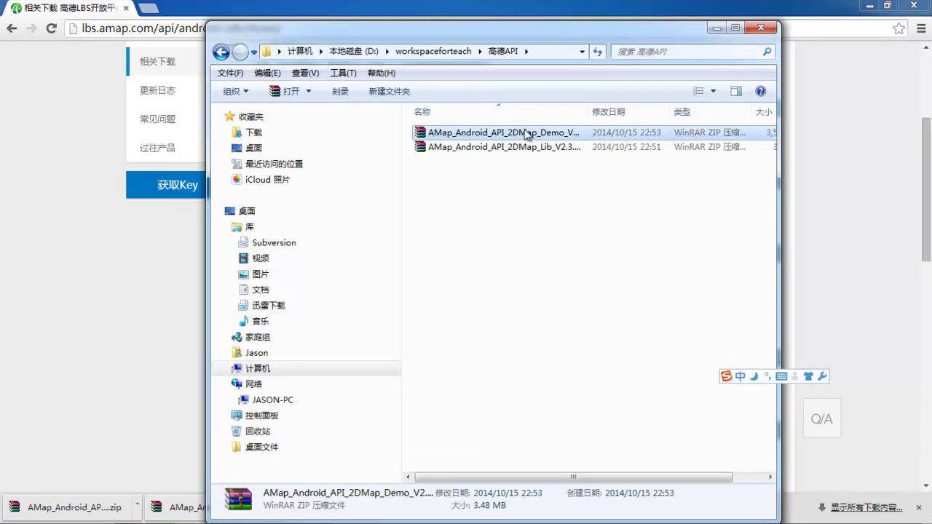
pyautogui.doubleClick(603, 35)
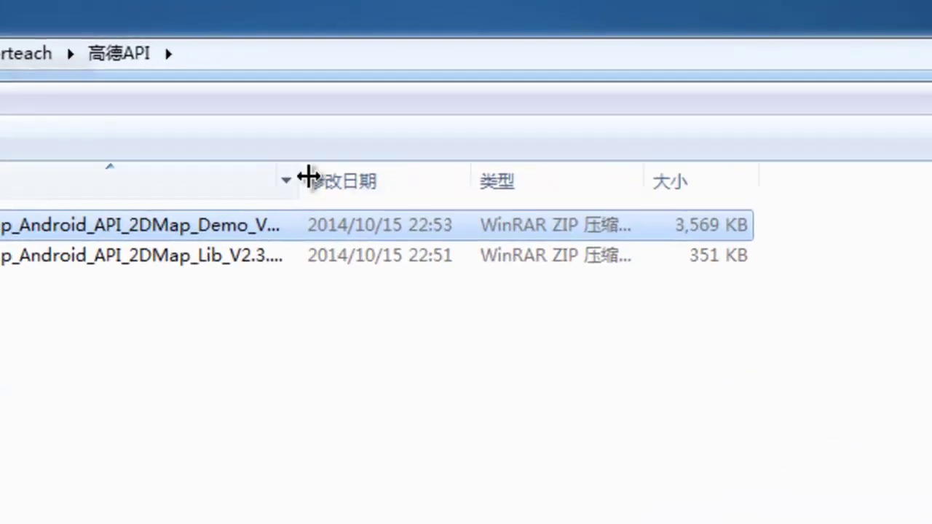
pyautogui.moveTo(307, 177); pyautogui.dragTo(520, 191)
# Extract AMap_Android_API_2DMap_Lib_V2.3.0.zip into a folder of the same name and open the extracted folder
pyautogui.click(257, 260)
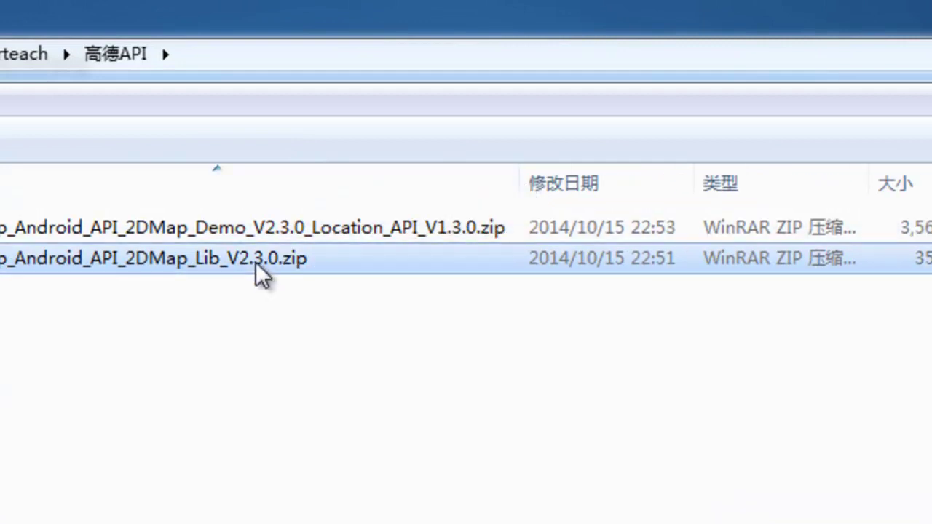
pyautogui.rightClick(278, 263)
pyautogui.click(291, 254)
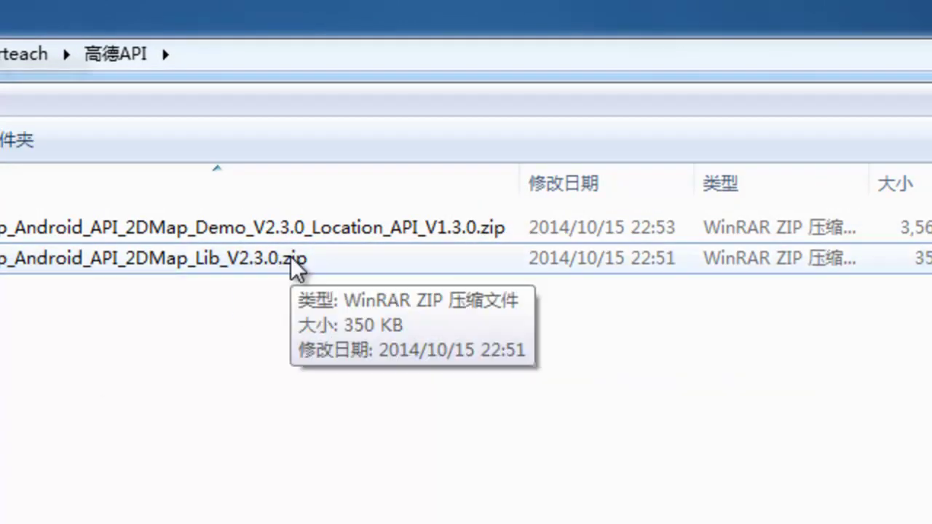
pyautogui.rightClick(290, 254)
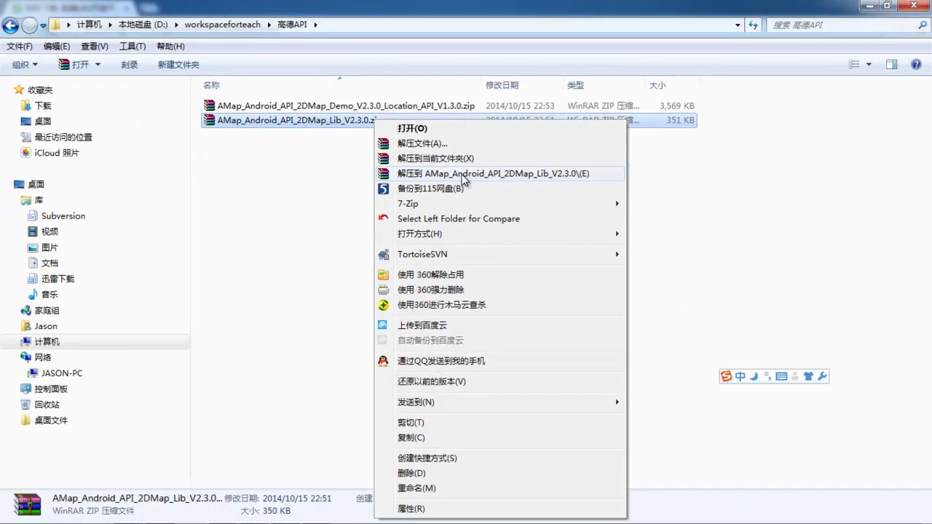
pyautogui.click(475, 374)
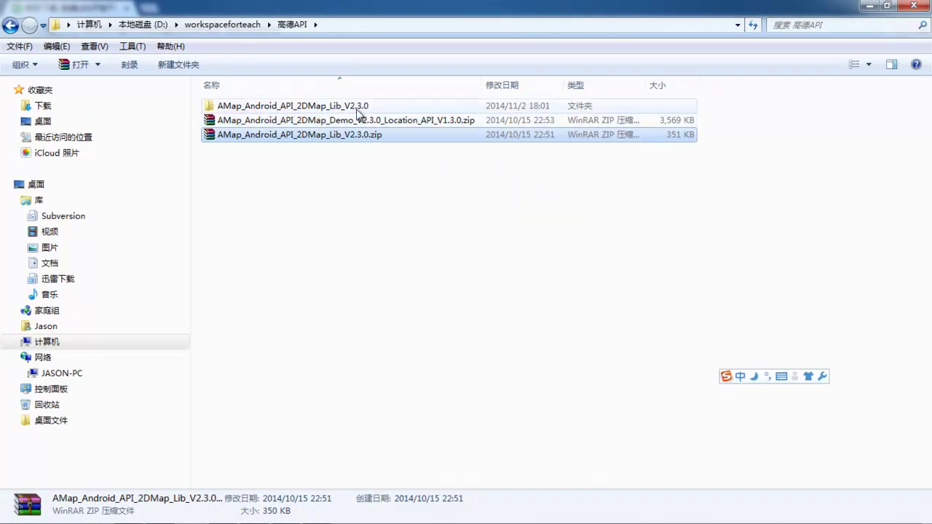
pyautogui.doubleClick(357, 107)
pyautogui.click(357, 105)
# Switch to Eclipse and set up a new Android Application Project named GaodeMapsAPI with the default SDK and configuration options
pyautogui.hotkey('alt', 'Tab')
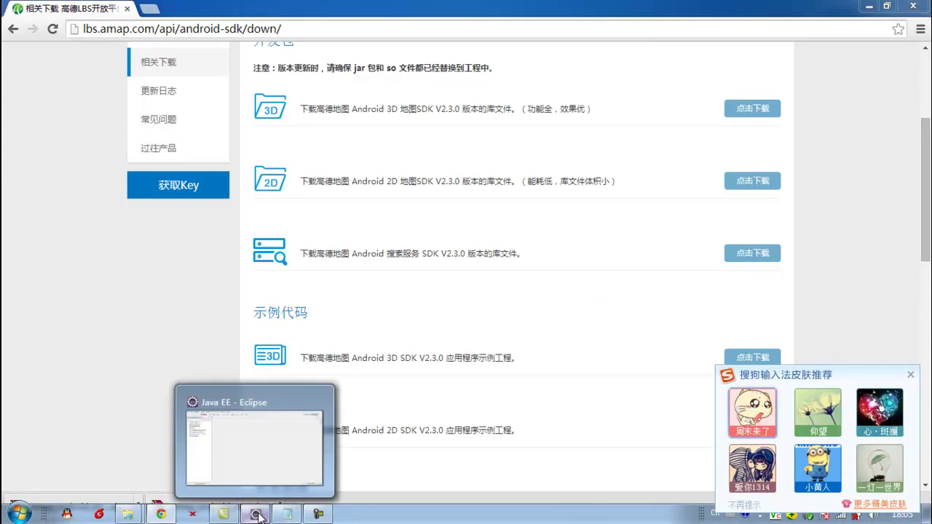
pyautogui.click(256, 514)
pyautogui.rightClick(82, 264)
pyautogui.moveTo(249, 97)
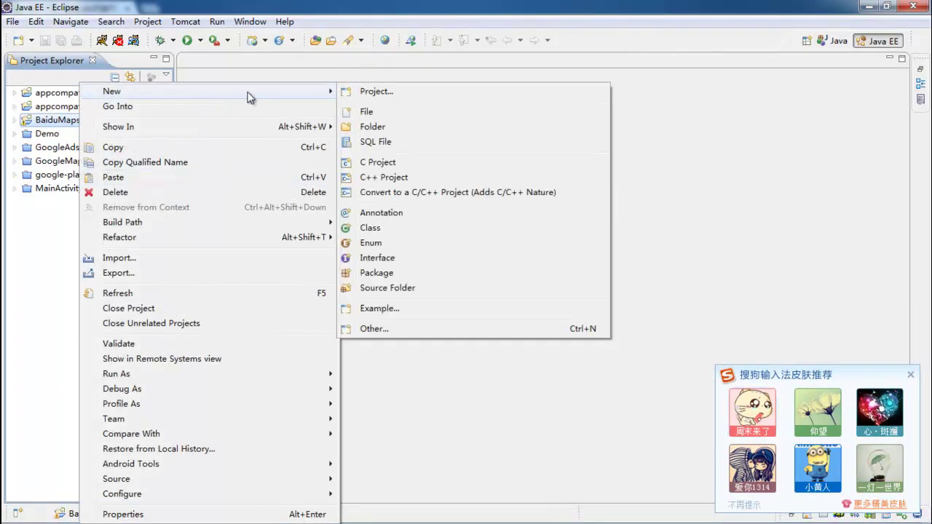
pyautogui.click(380, 92)
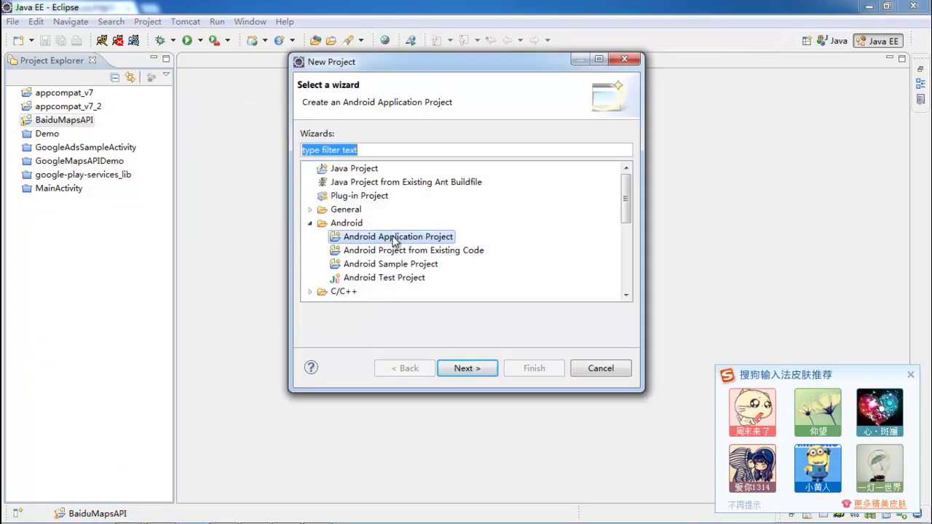
pyautogui.doubleClick(394, 240)
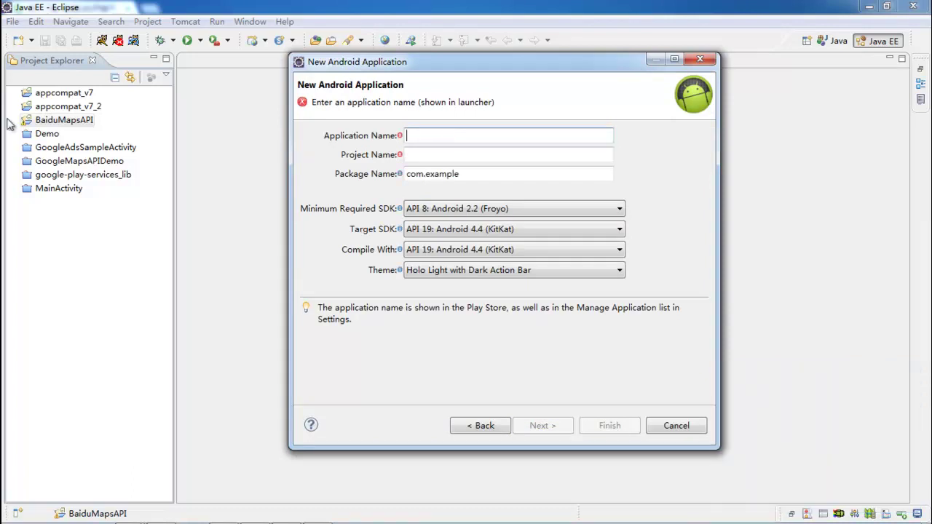
pyautogui.write('Gaod')
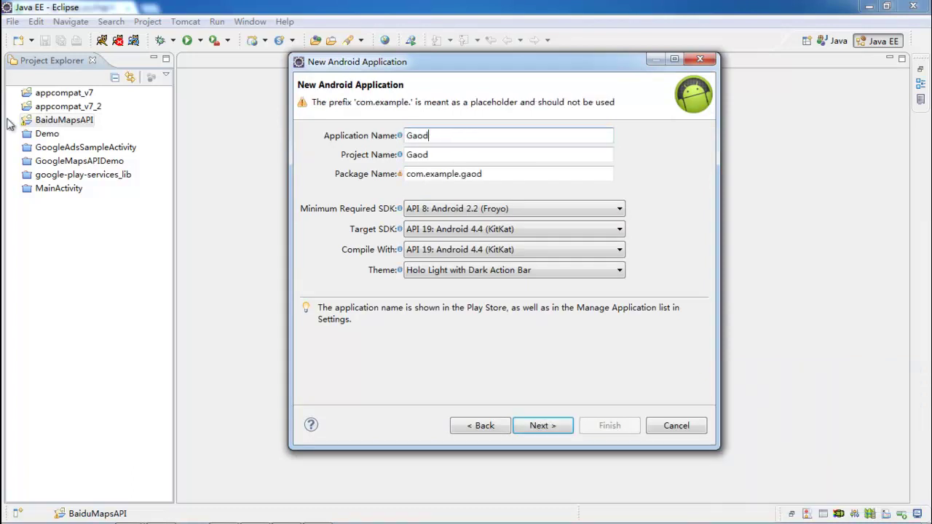
pyautogui.write('eMapsAPI')
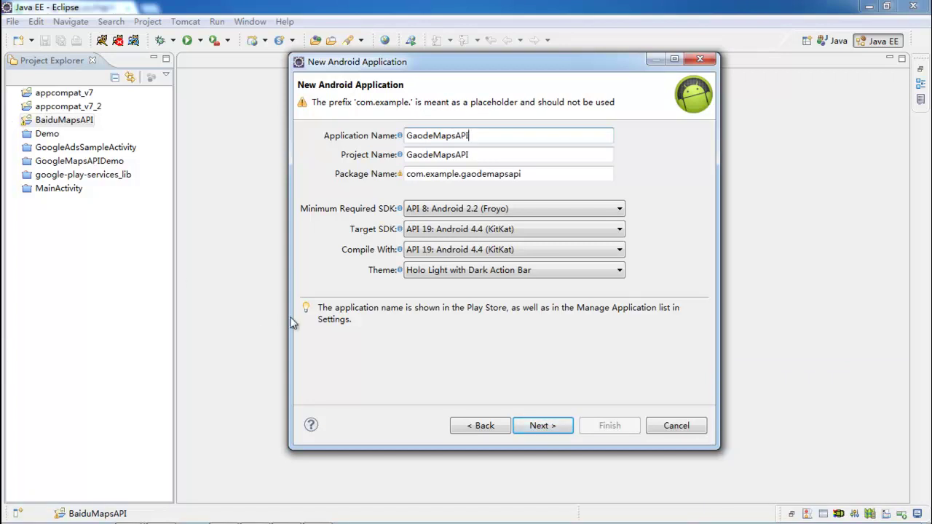
pyautogui.click(554, 427)
pyautogui.click(555, 426)
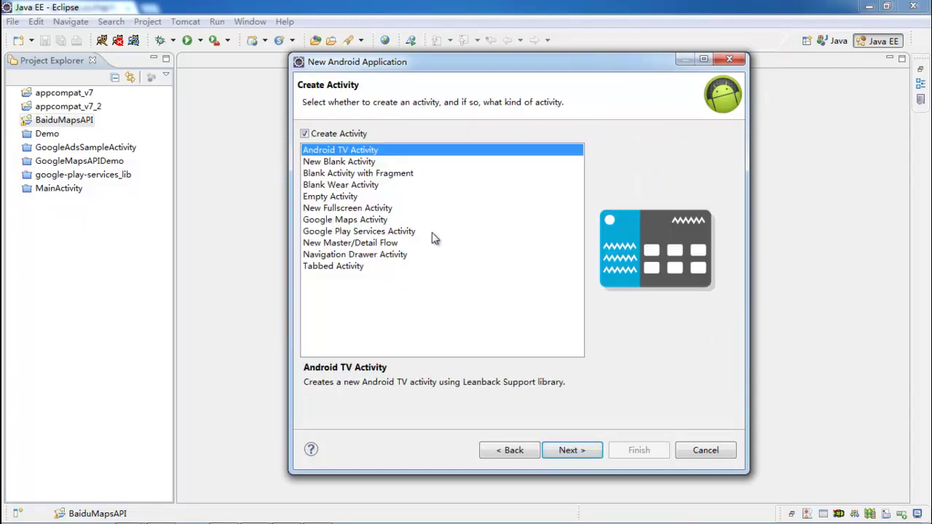
# Choose Empty Activity for the project and finish creating it with MainActivity and the activity_main layout
pyautogui.click(336, 198)
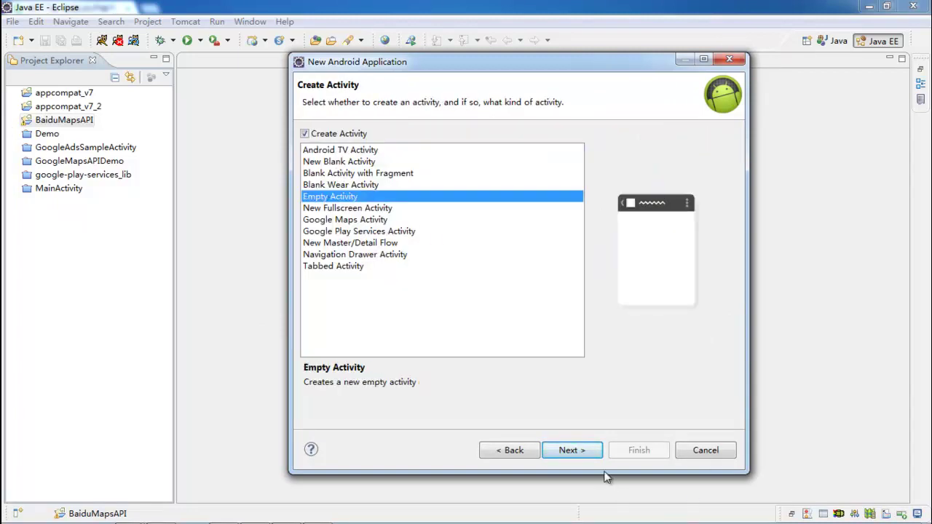
pyautogui.click(569, 451)
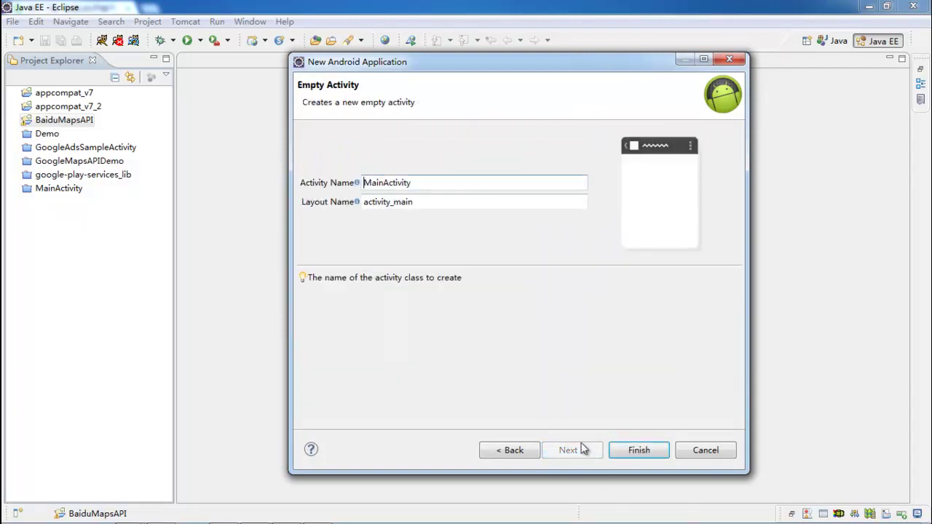
pyautogui.click(637, 451)
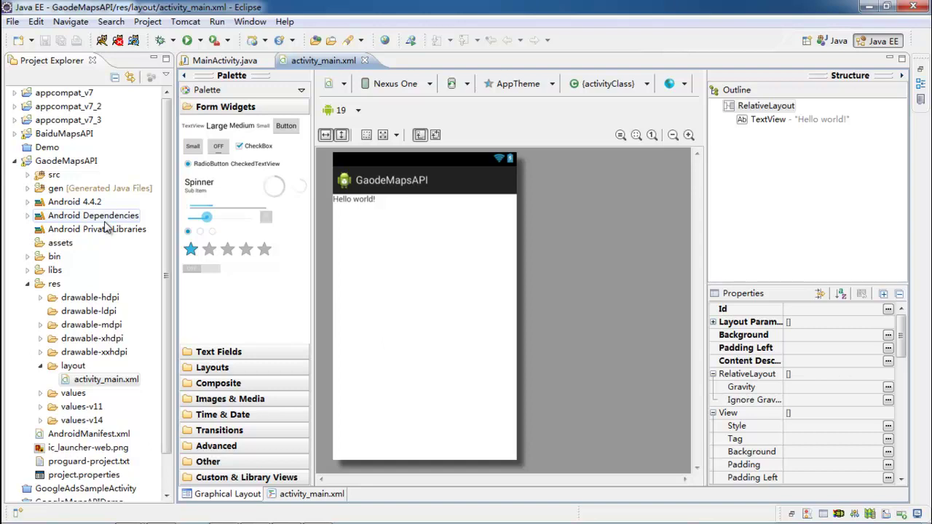
# Copy AMap_2DMap_V2.3.0.jar from the extracted SDK folder in Windows Explorer into the libs folder of the GaodeMapsAPI project
pyautogui.moveTo(131, 516)
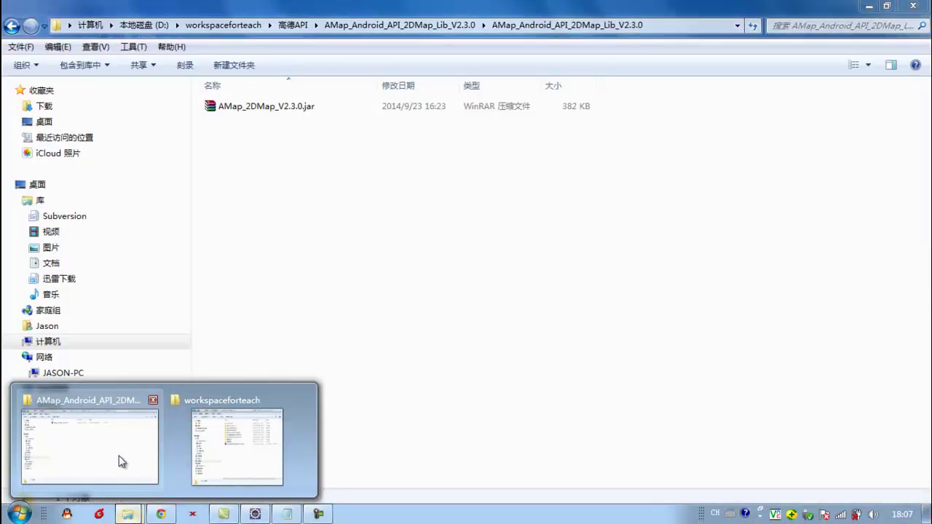
pyautogui.click(121, 462)
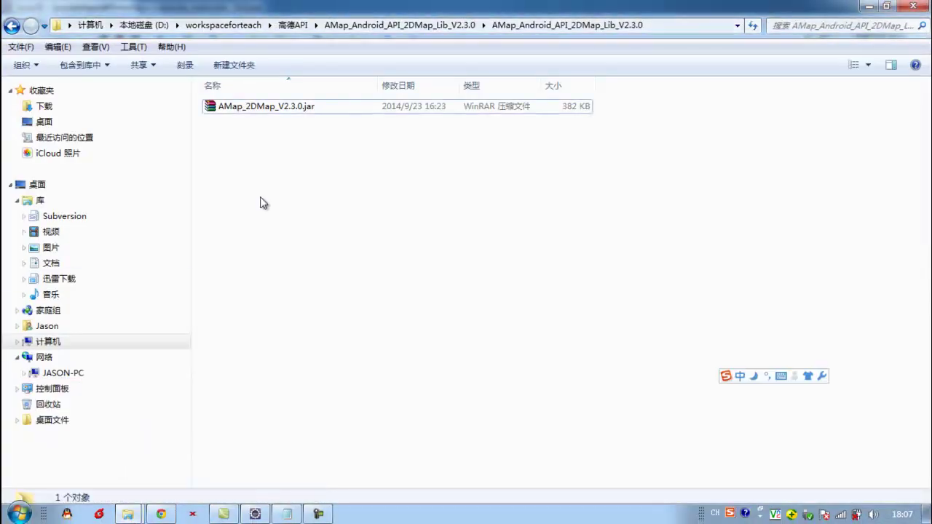
pyautogui.click(295, 107)
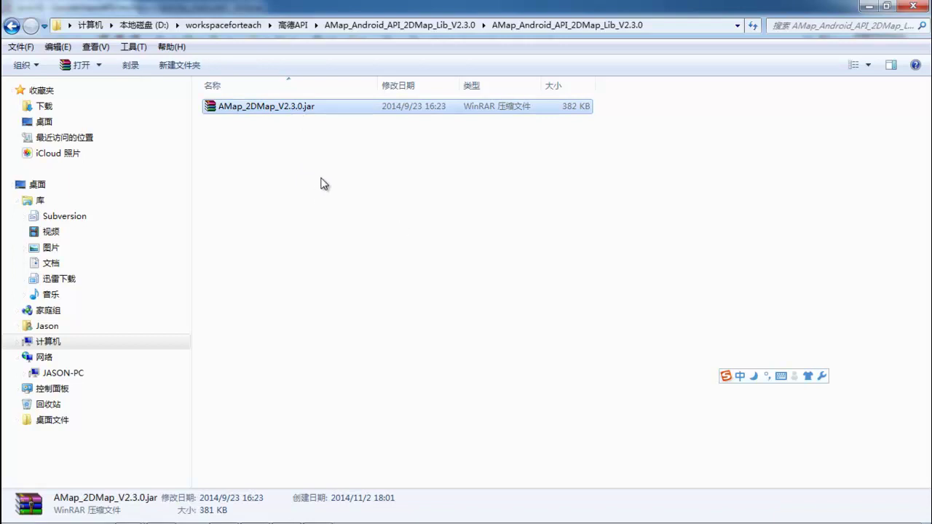
pyautogui.click(314, 328)
pyautogui.moveTo(129, 514)
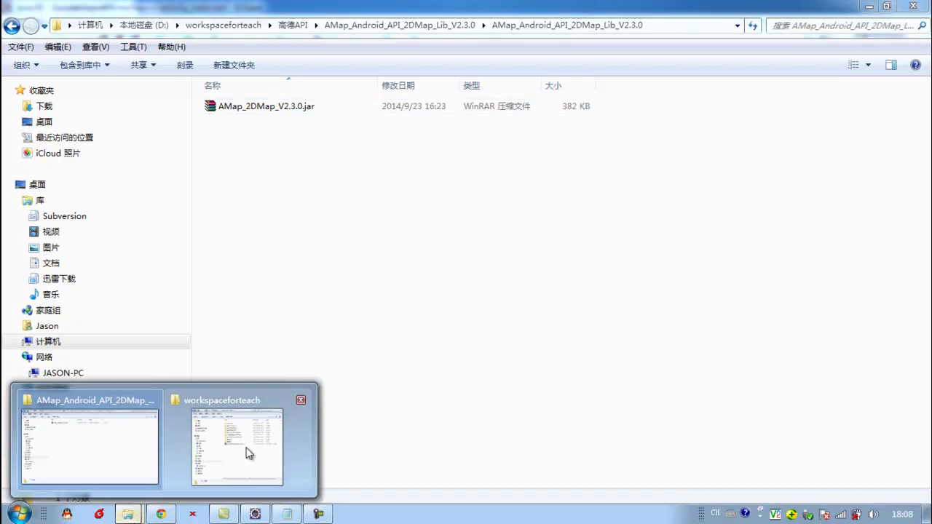
pyautogui.click(244, 446)
pyautogui.doubleClick(612, 184)
pyautogui.doubleClick(580, 155)
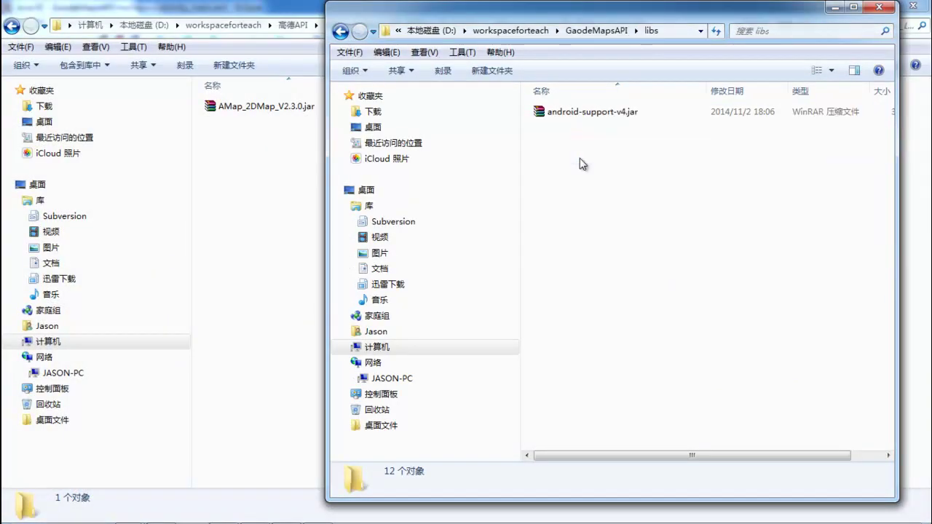
pyautogui.hotkey('ctrl', 'v')
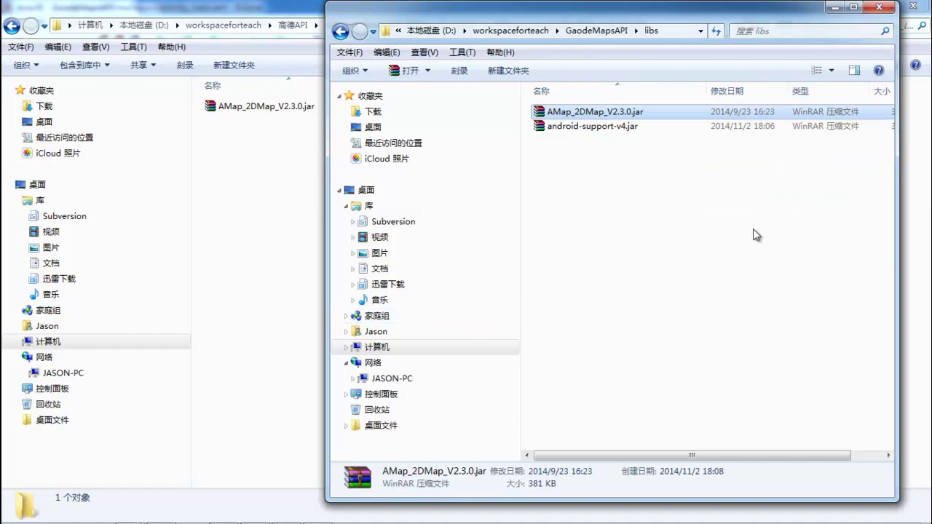
pyautogui.click(813, 210)
pyautogui.click(262, 426)
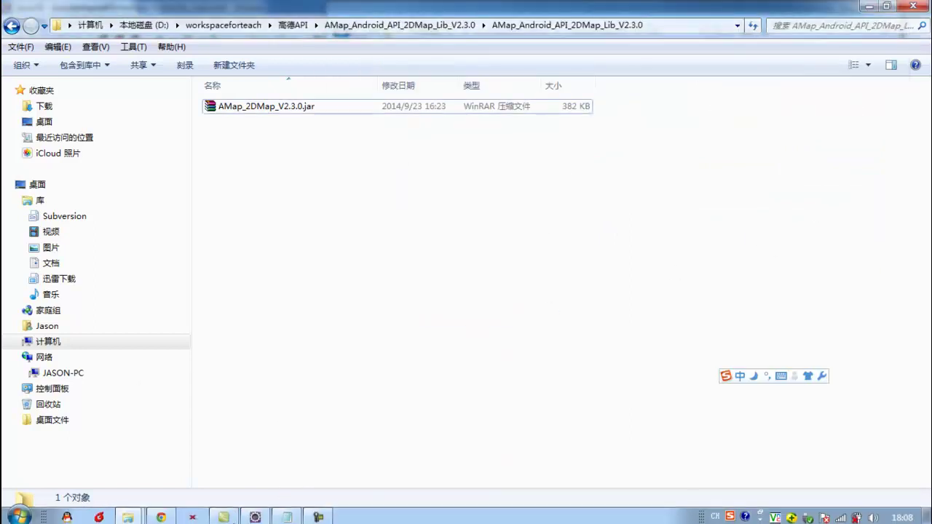
# Switch to Eclipse, refresh the GaodeMapsAPI project and expand its libs folder
pyautogui.click(255, 517)
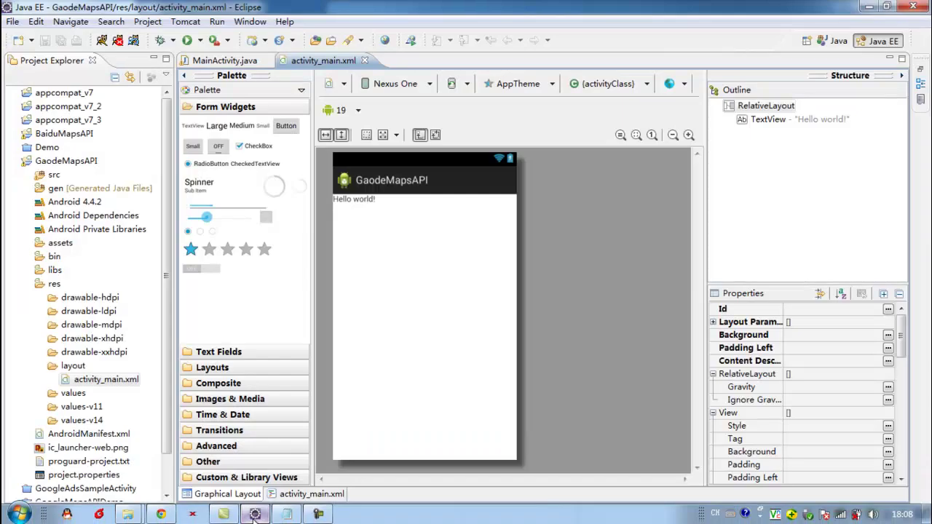
pyautogui.click(70, 162)
pyautogui.rightClick(70, 163)
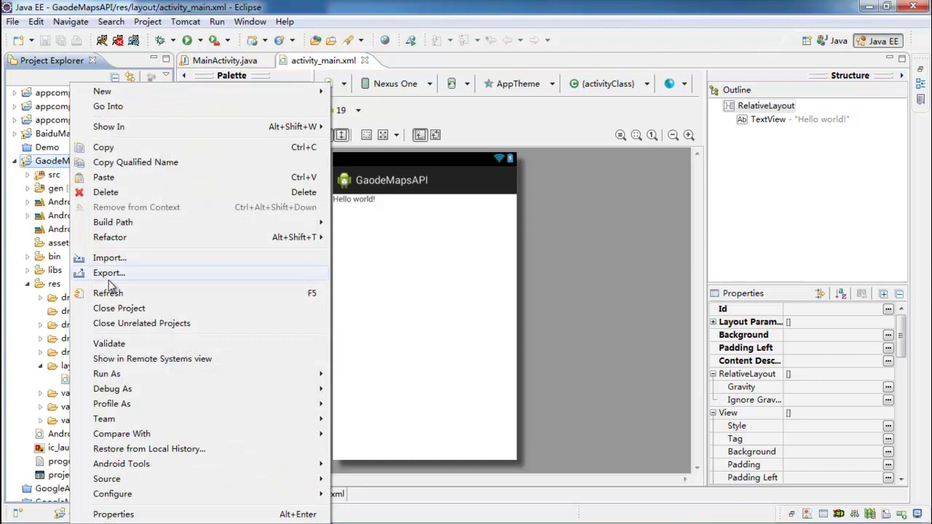
pyautogui.click(166, 299)
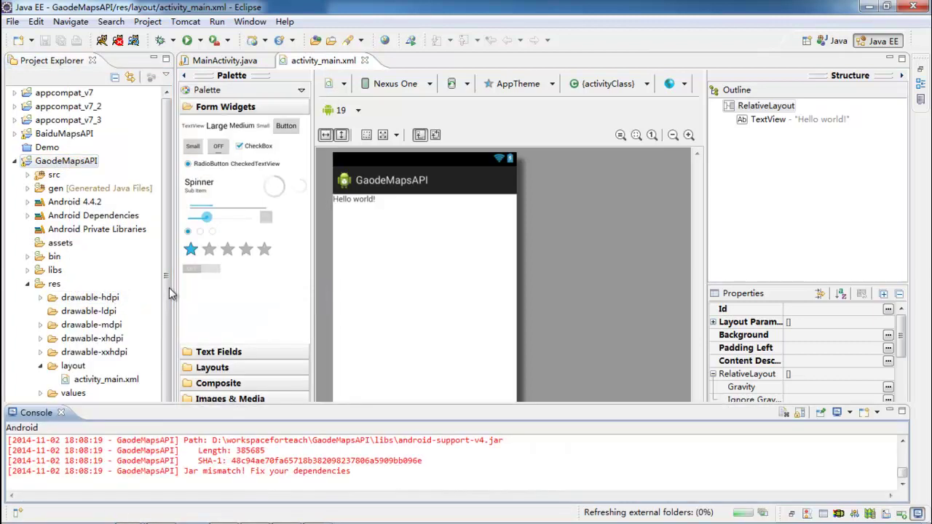
pyautogui.scroll(-1, 170, 364)
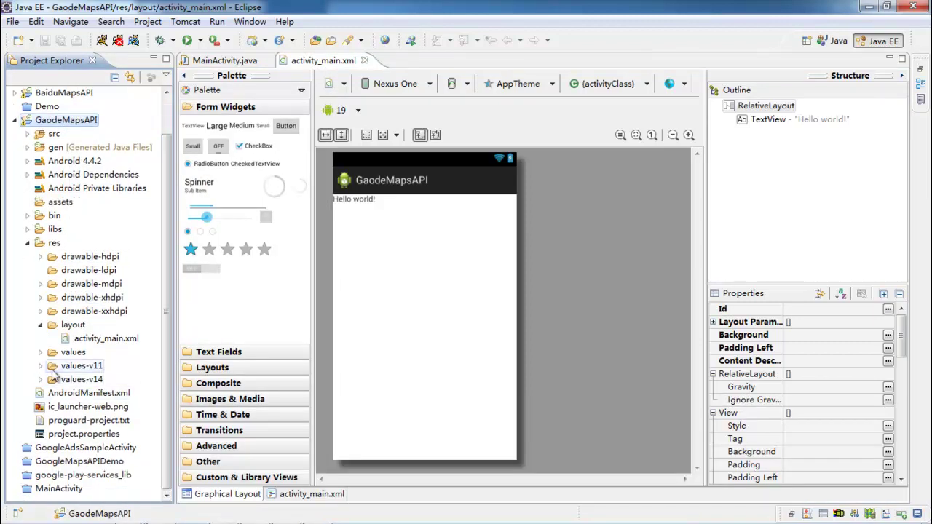
pyautogui.click(28, 229)
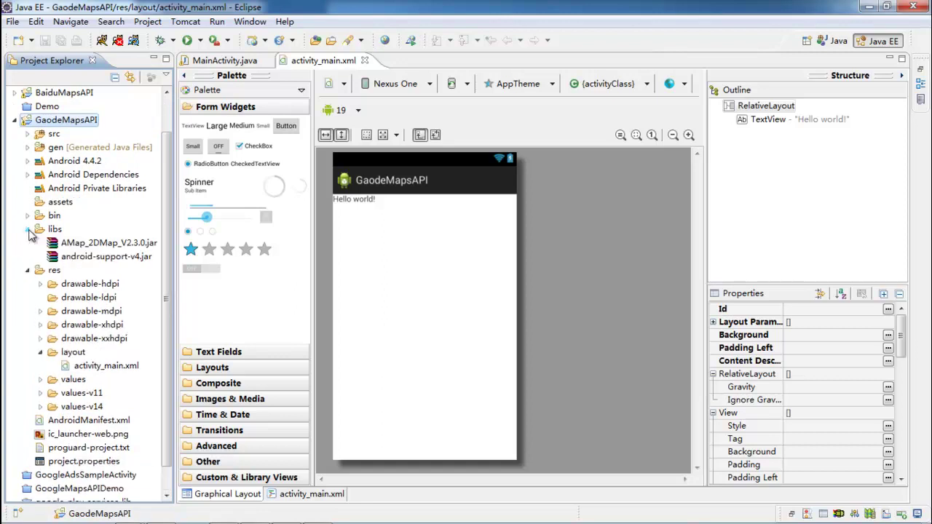
# Add AMap_2DMap_V2.3.0.jar from the project's libs folder to the Java build path of GaodeMapsAPI
pyautogui.rightClick(63, 124)
pyautogui.moveTo(170, 222)
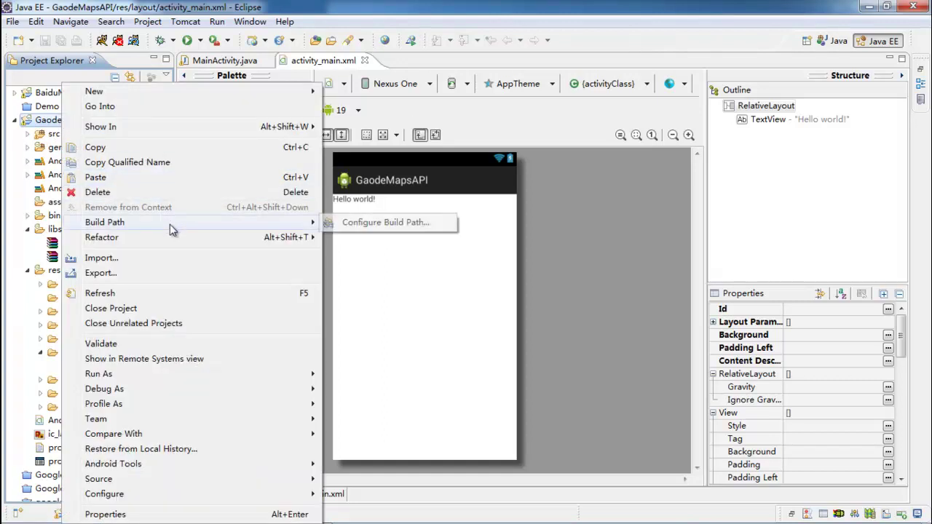
pyautogui.click(350, 223)
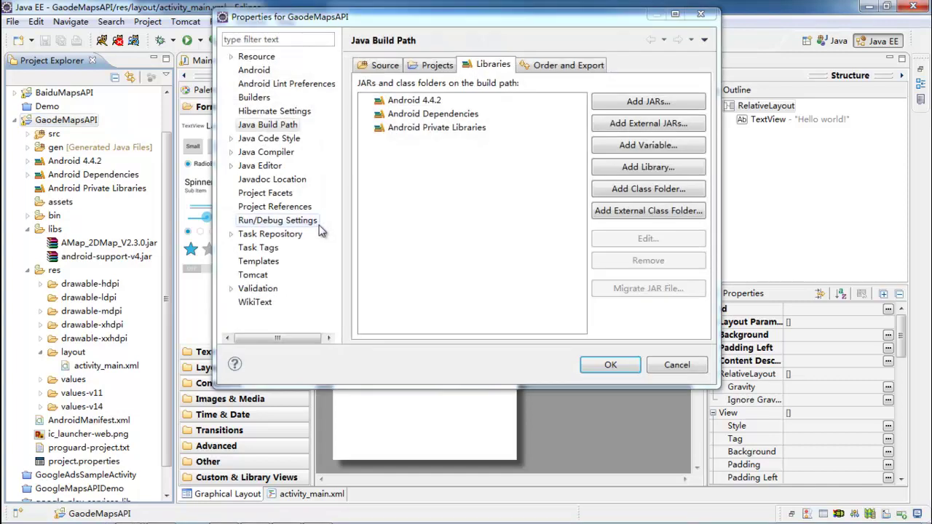
pyautogui.click(437, 65)
pyautogui.click(383, 65)
pyautogui.click(437, 65)
pyautogui.click(489, 64)
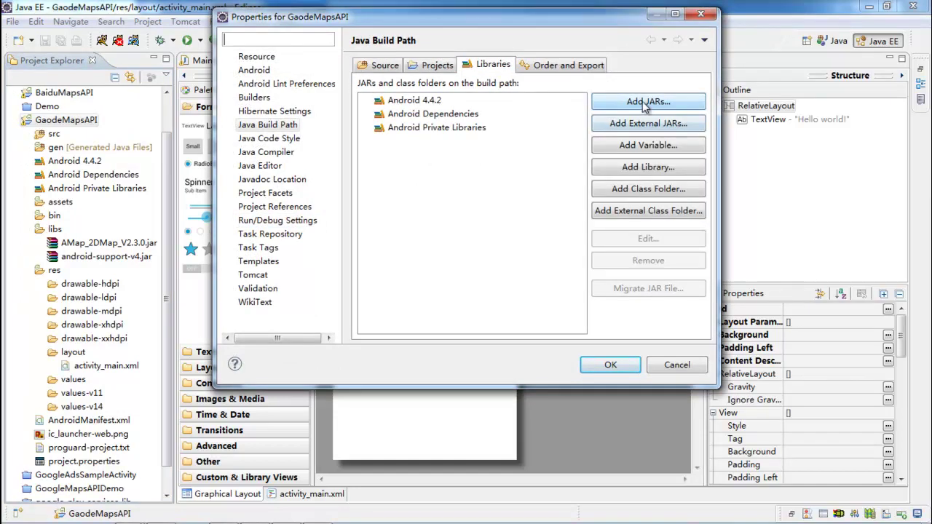
pyautogui.click(647, 102)
pyautogui.doubleClick(354, 130)
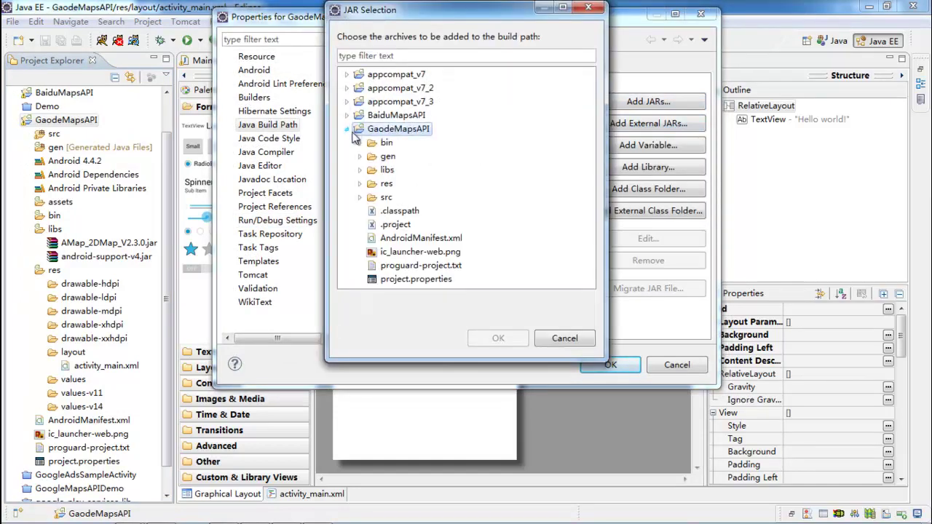
pyautogui.click(360, 170)
pyautogui.doubleClick(408, 183)
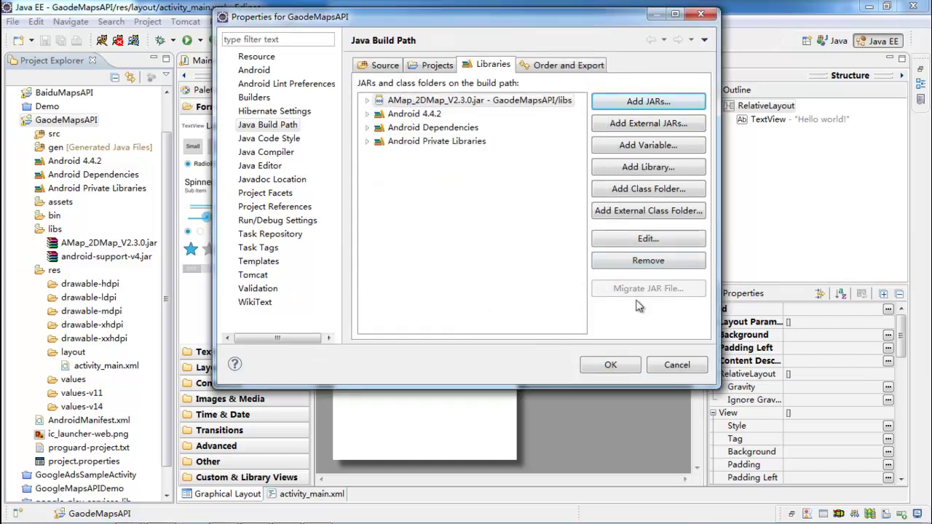
pyautogui.click(618, 368)
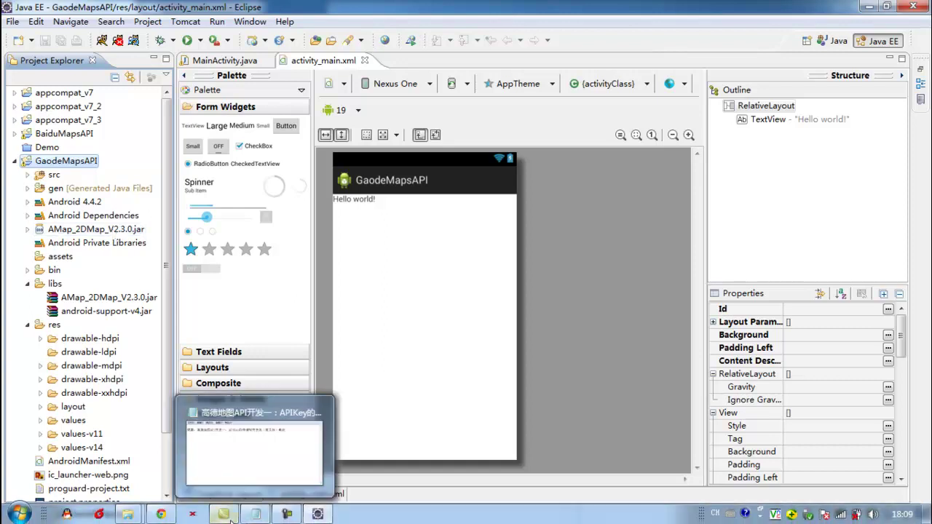
# Switch to Chrome and open 获取Key from the AMap Android SDK download page
pyautogui.click(161, 515)
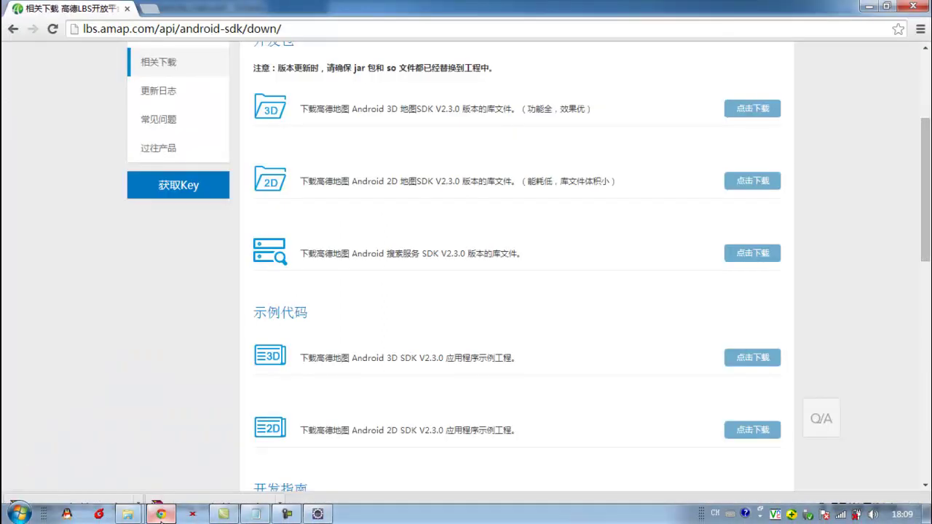
pyautogui.scroll(3, 613, 306)
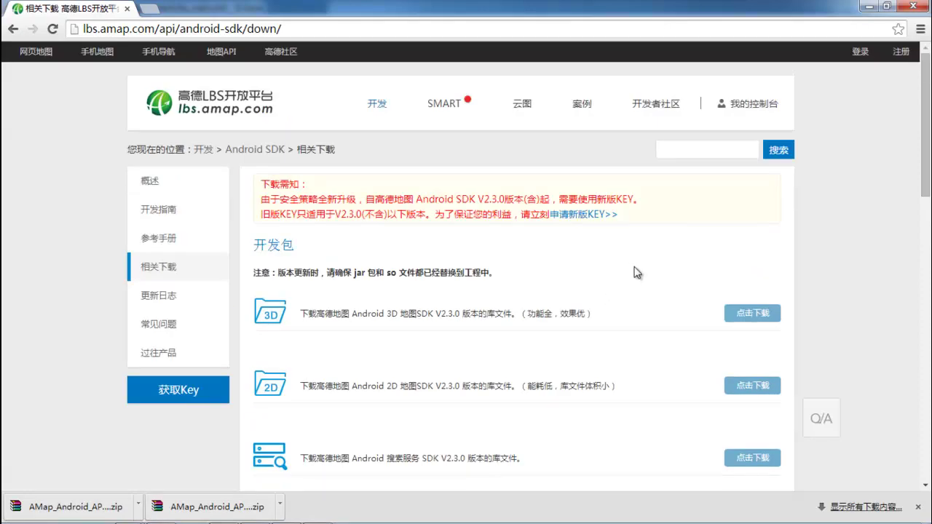
pyautogui.scroll(-1, 636, 274)
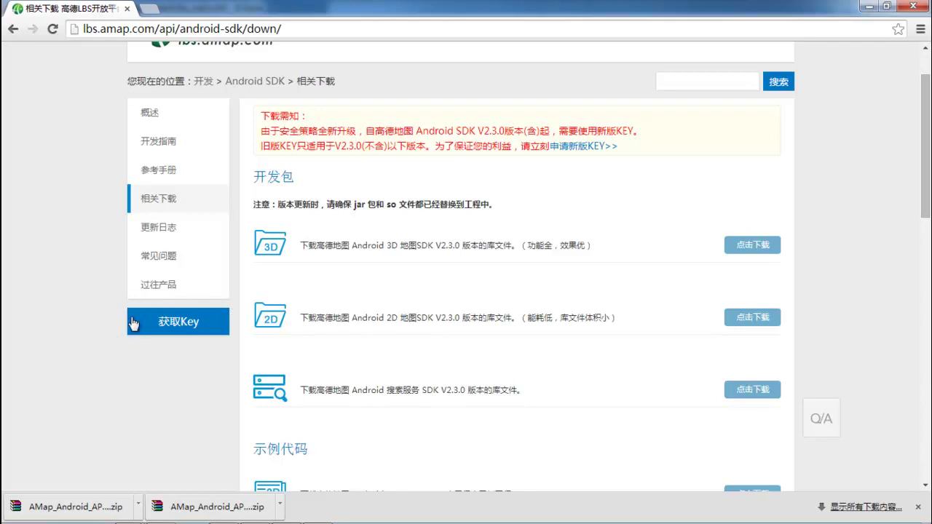
pyautogui.click(187, 330)
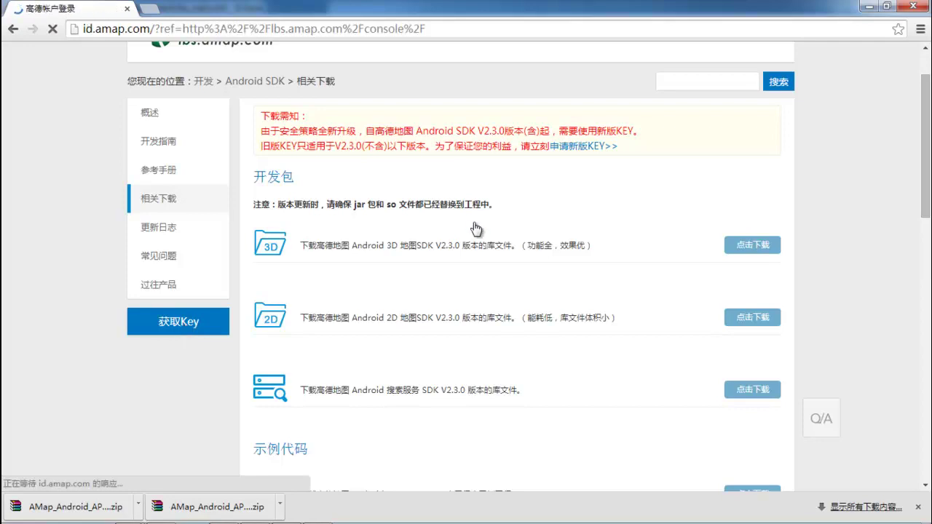
# Log in to the AMap account by entering the account name and the account password
pyautogui.click(316, 232)
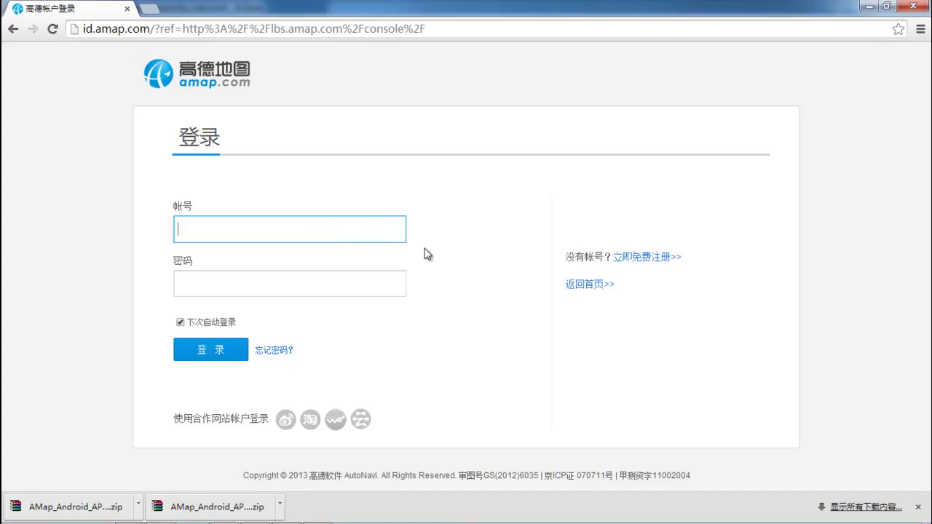
pyautogui.click(501, 318)
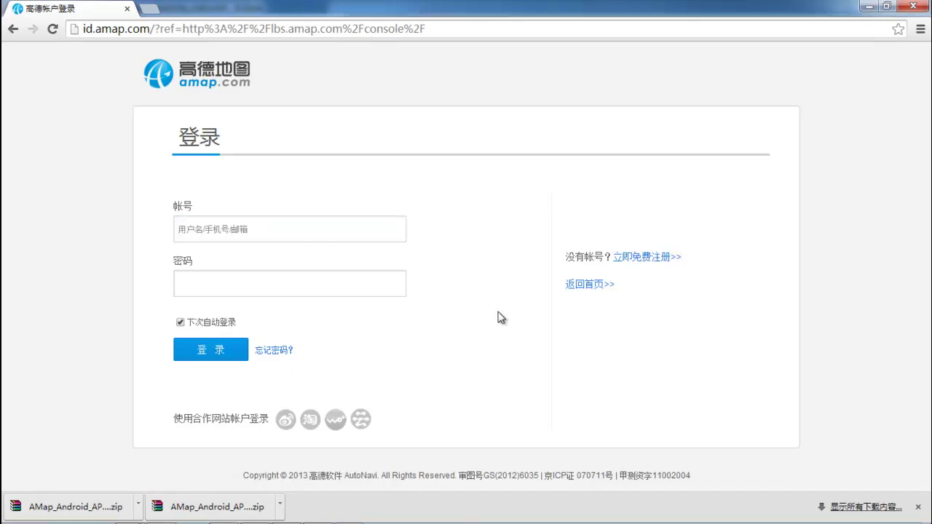
pyautogui.click(341, 232)
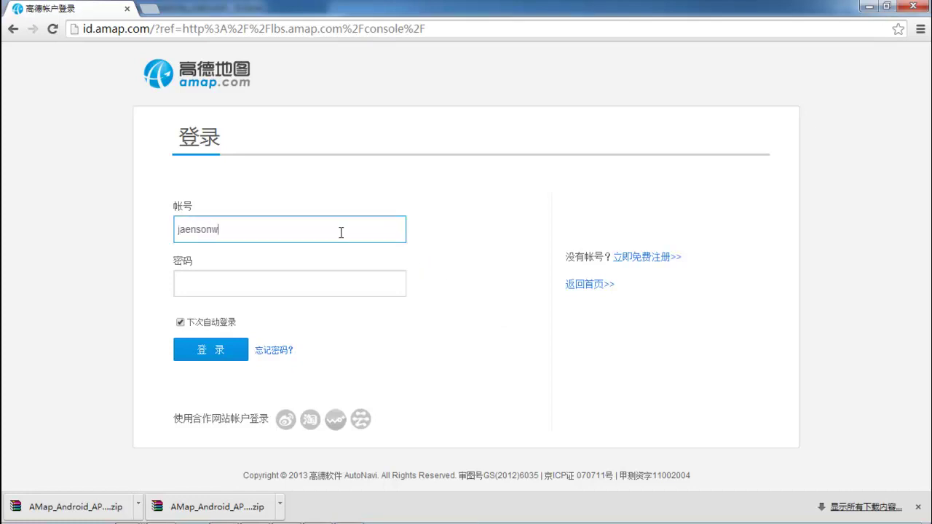
pyautogui.press('Tab')
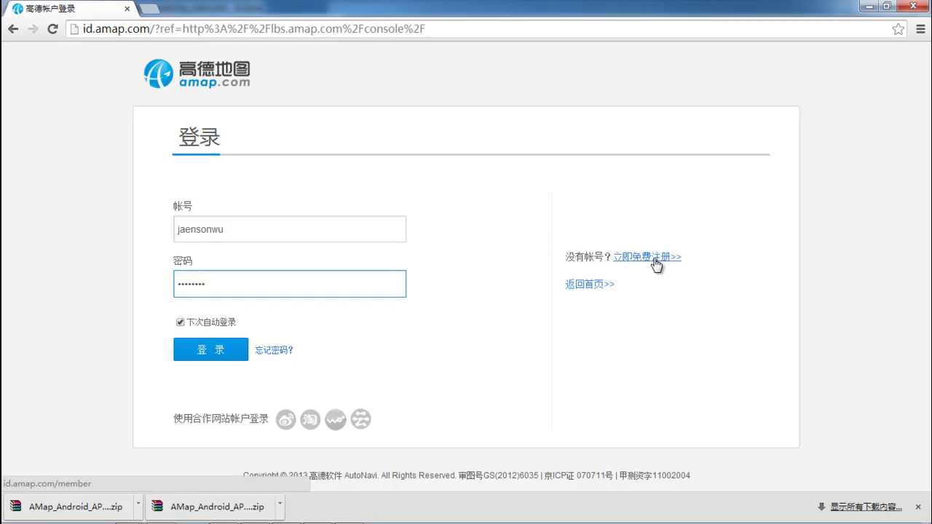
pyautogui.click(503, 276)
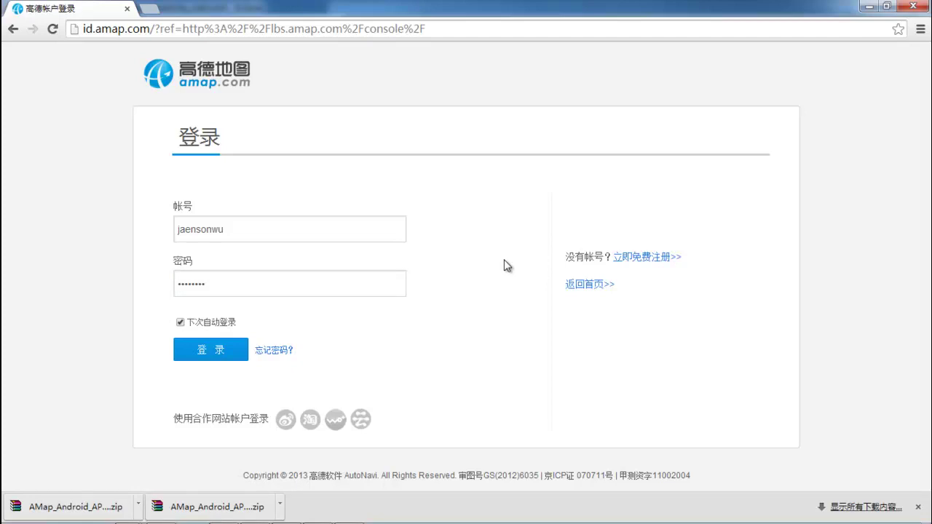
pyautogui.click(233, 352)
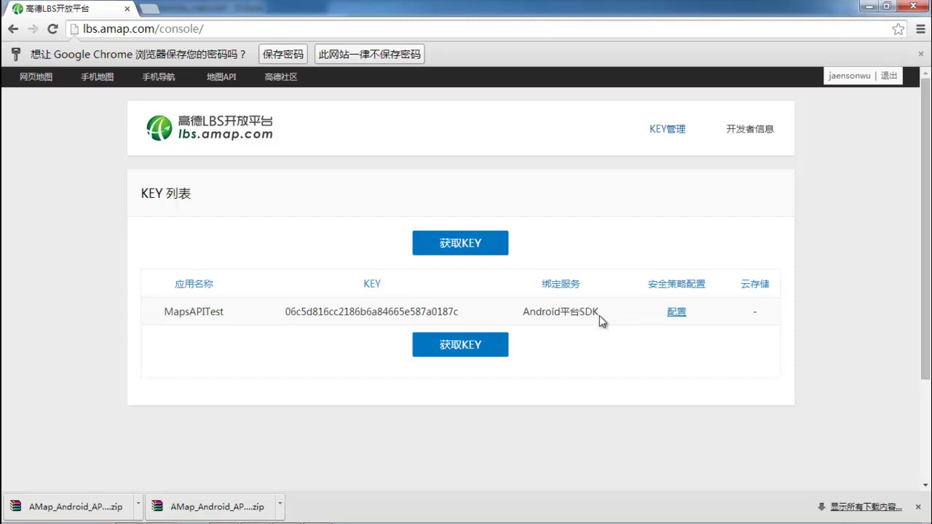
# Start a new key request with the application name GaodeMapsAPI and bind it to the Android平台SDK service
pyautogui.click(468, 346)
pyautogui.click(468, 386)
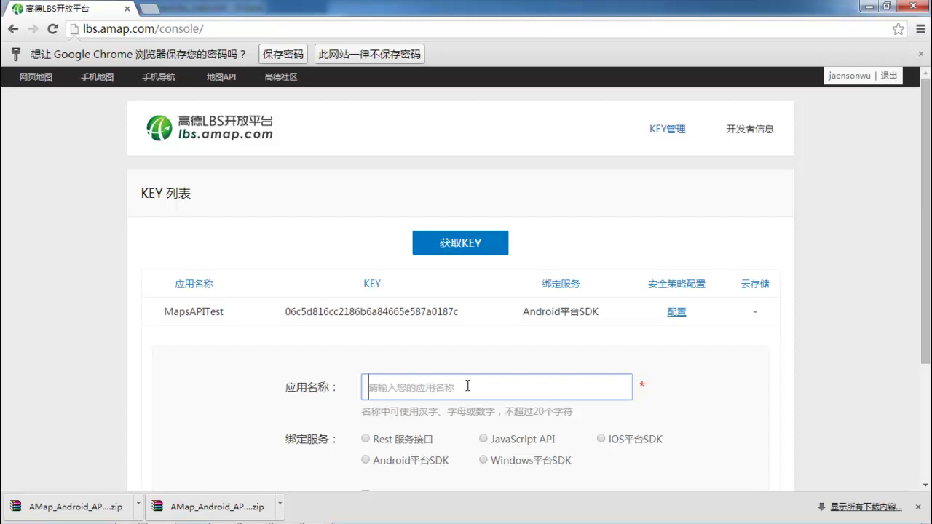
pyautogui.write('G')
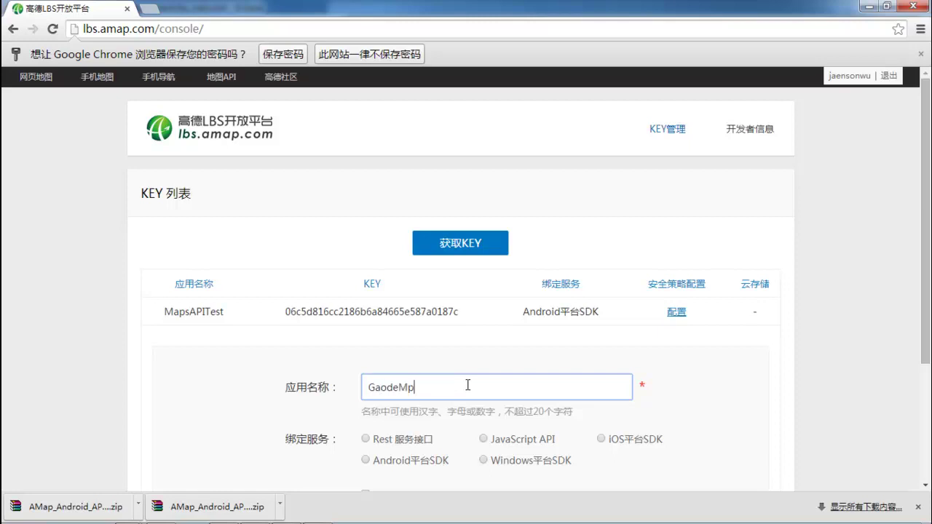
pyautogui.write('aodeMapsAPI')
pyautogui.scroll(-1, 467, 385)
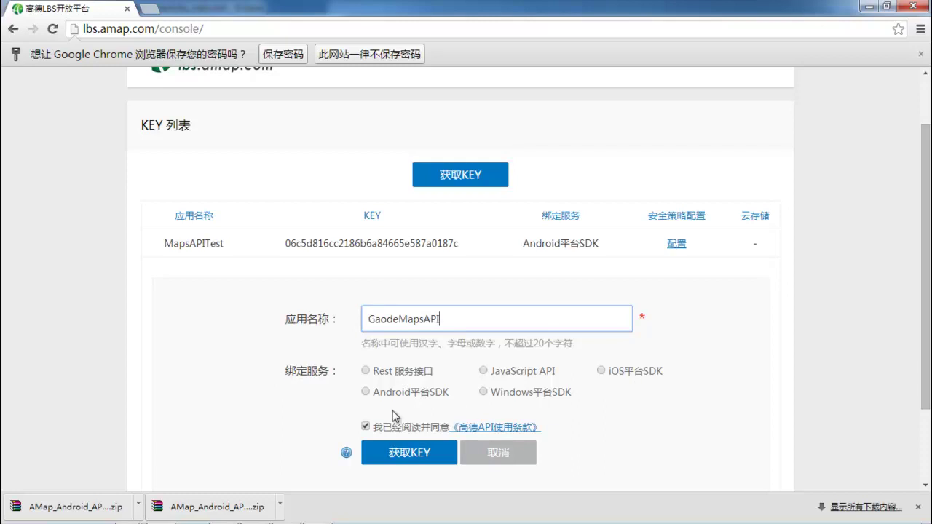
pyautogui.click(367, 394)
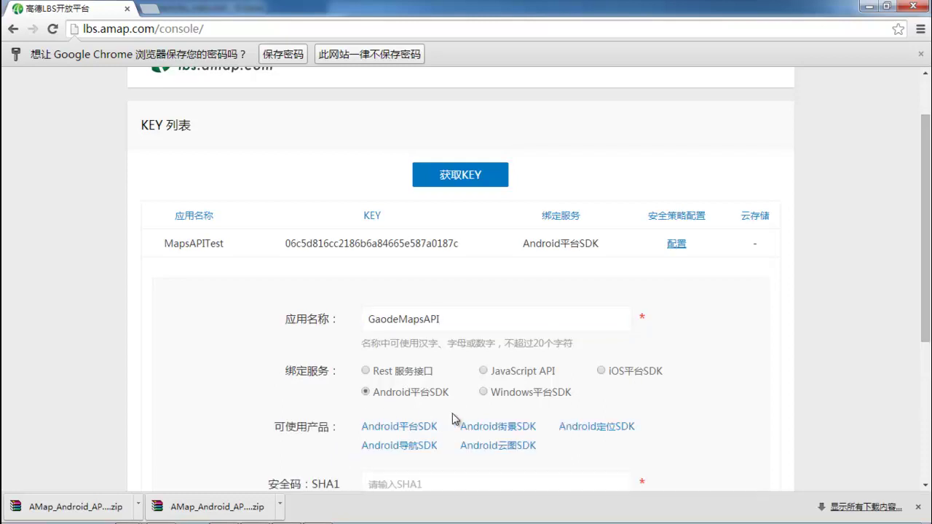
# Examine the required SHA1 security code and Package fields of the key request form
pyautogui.scroll(-2, 435, 421)
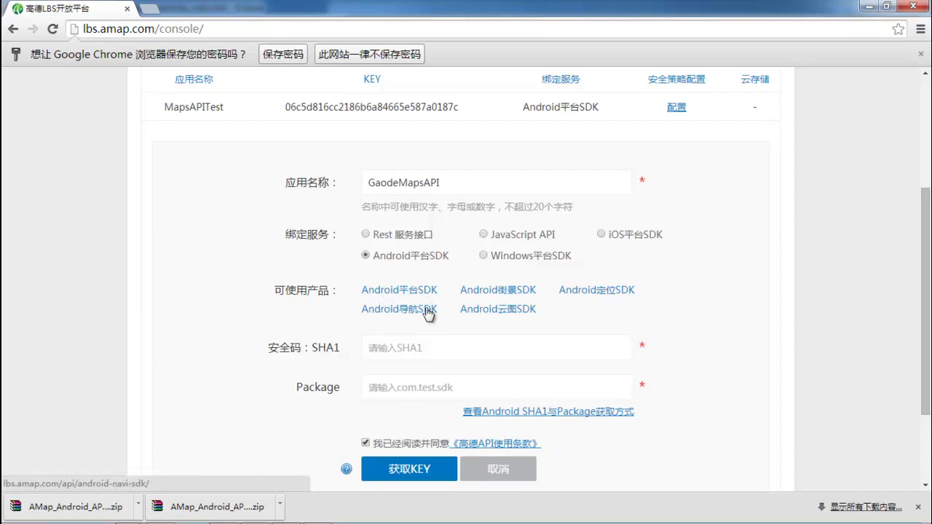
pyautogui.click(406, 346)
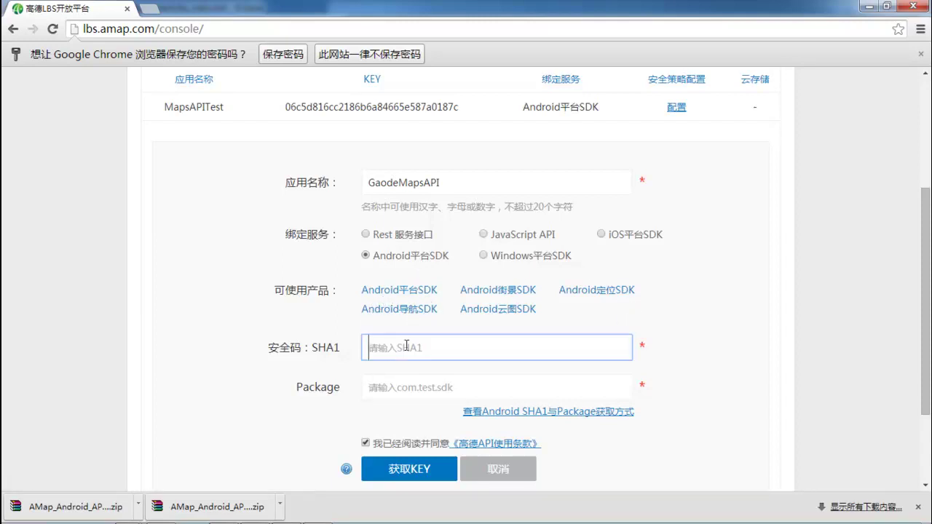
pyautogui.click(407, 392)
pyautogui.click(429, 354)
pyautogui.click(435, 385)
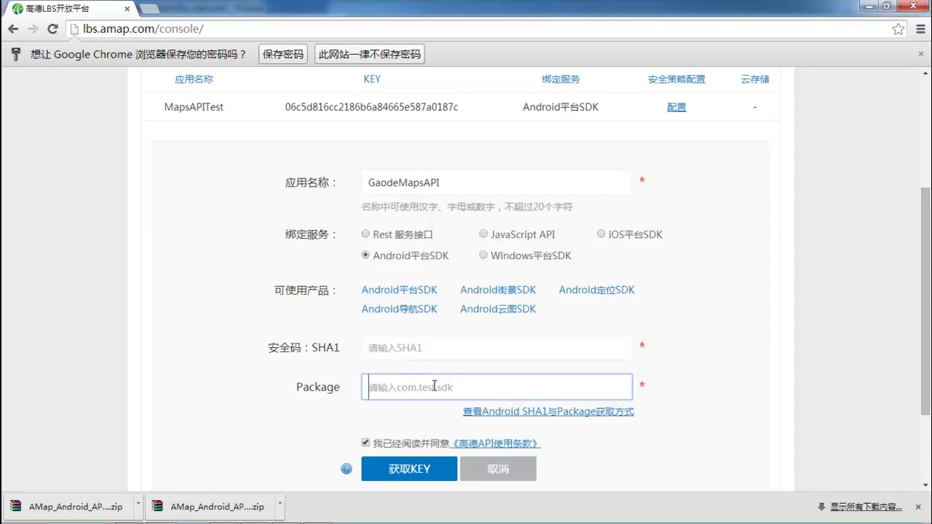
pyautogui.click(427, 348)
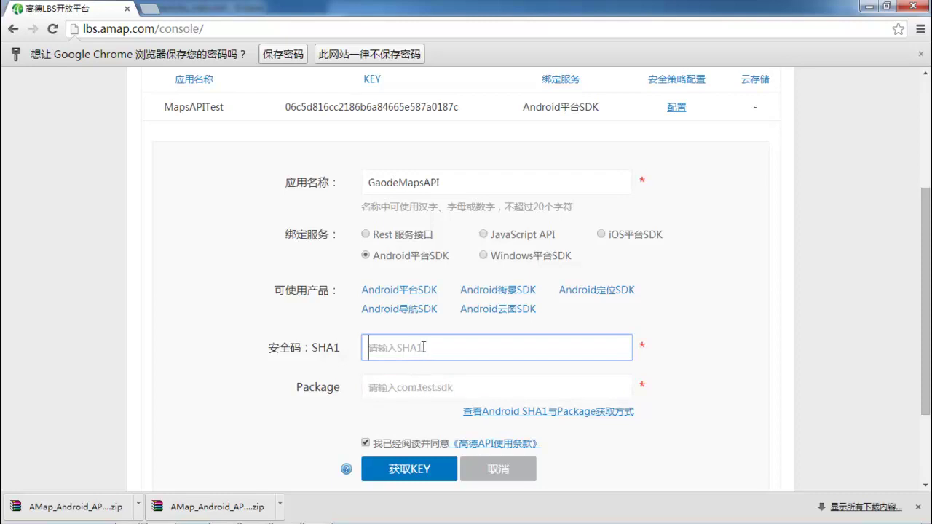
pyautogui.click(408, 383)
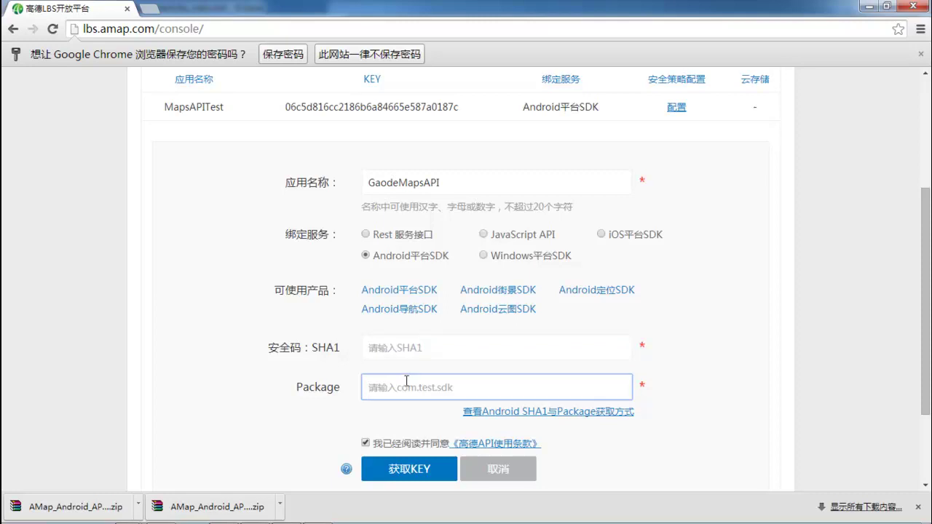
pyautogui.click(270, 439)
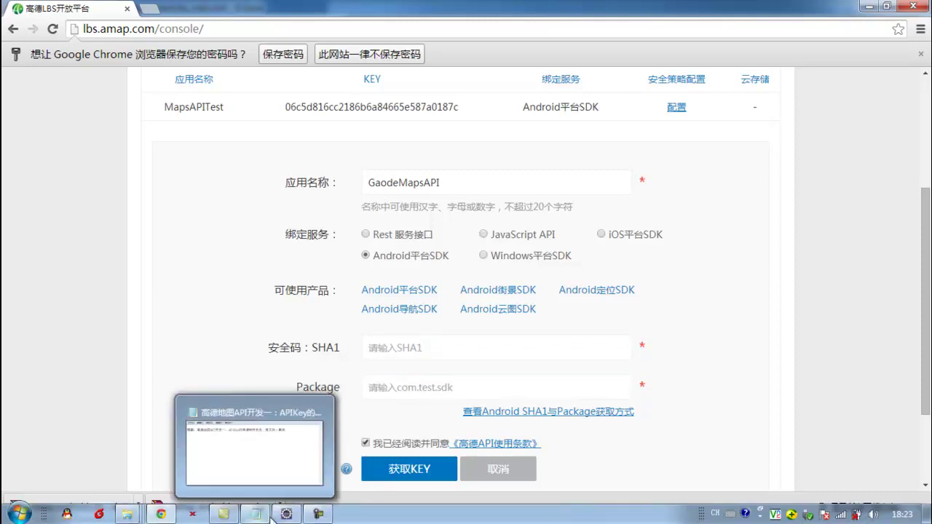
# Switch to Eclipse and copy the default debug keystore's SHA1 fingerprint from the Android Build preferences
pyautogui.click(287, 515)
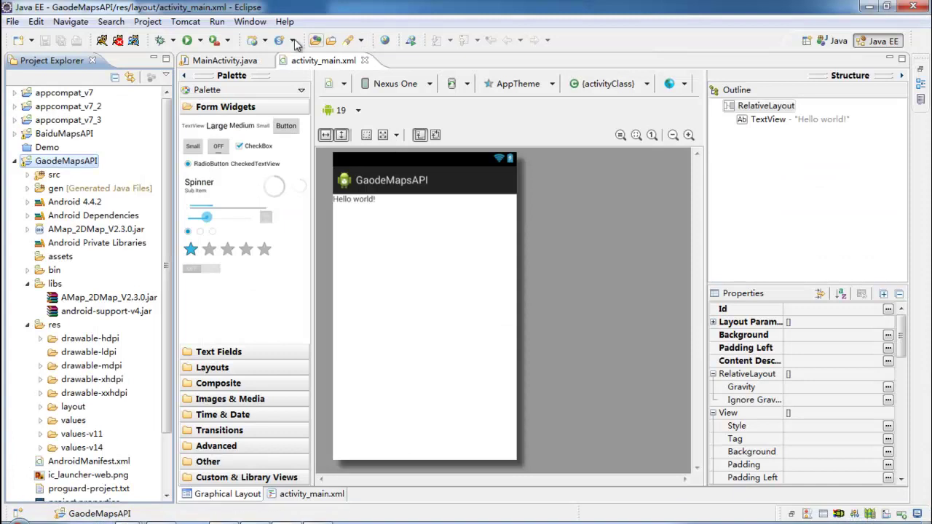
pyautogui.click(251, 22)
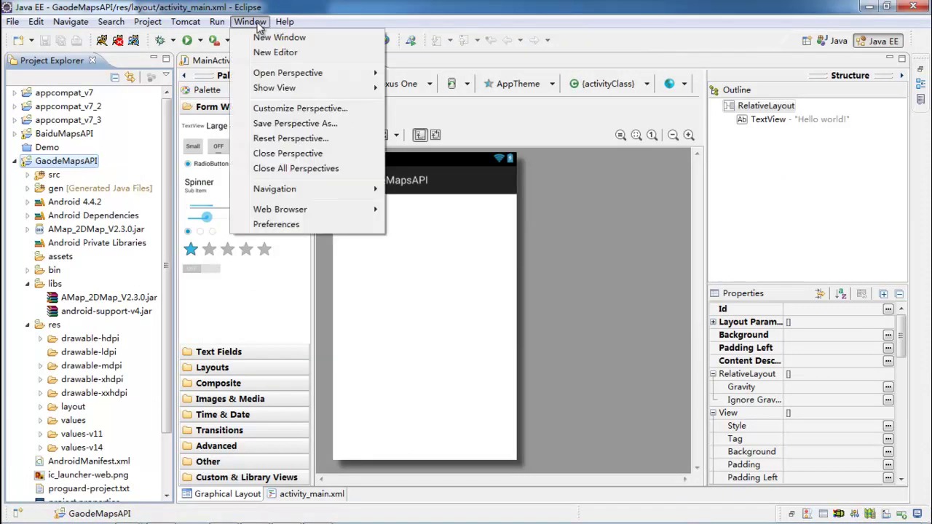
pyautogui.click(276, 225)
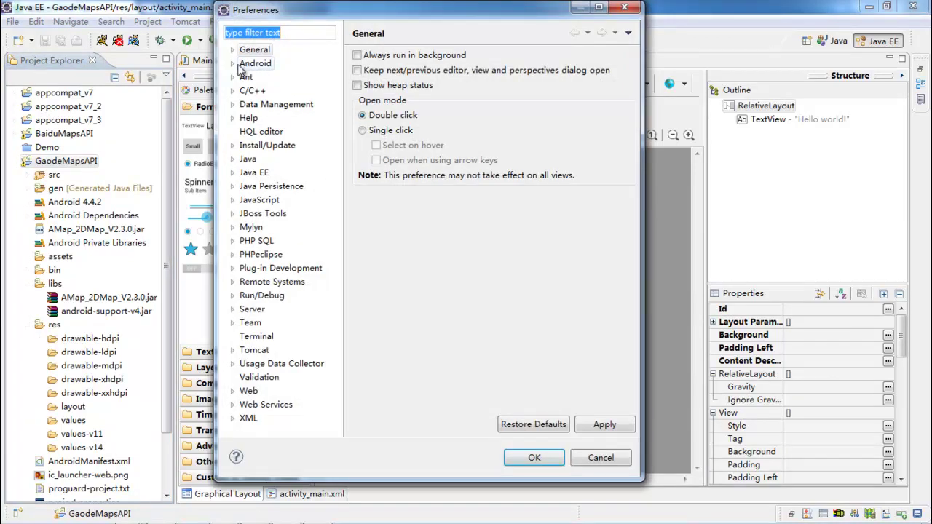
pyautogui.click(233, 64)
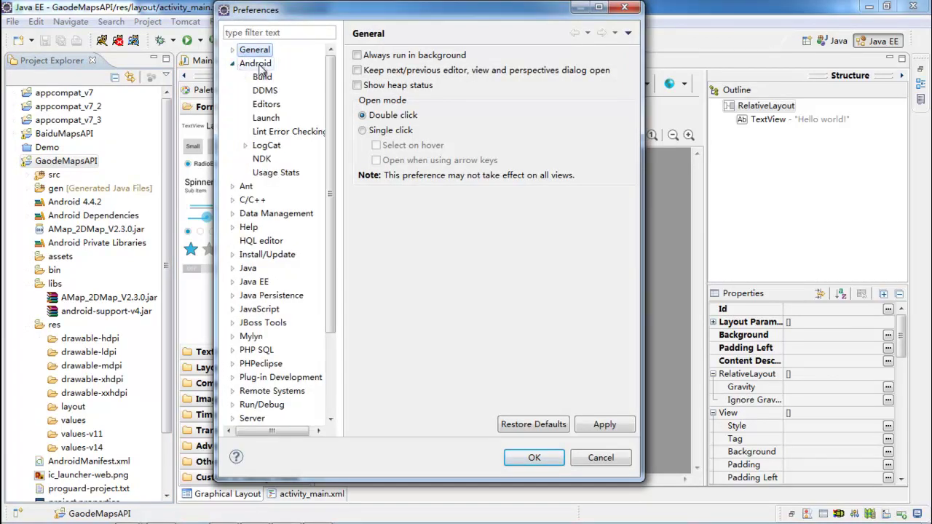
pyautogui.click(257, 65)
pyautogui.click(263, 77)
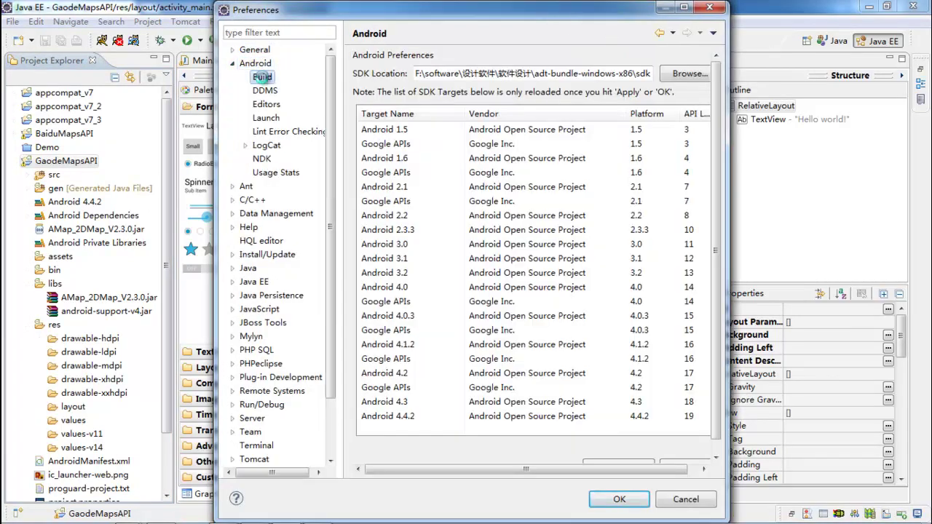
pyautogui.moveTo(708, 220); pyautogui.dragTo(434, 216)
pyautogui.hotkey('ctrl', 'c')
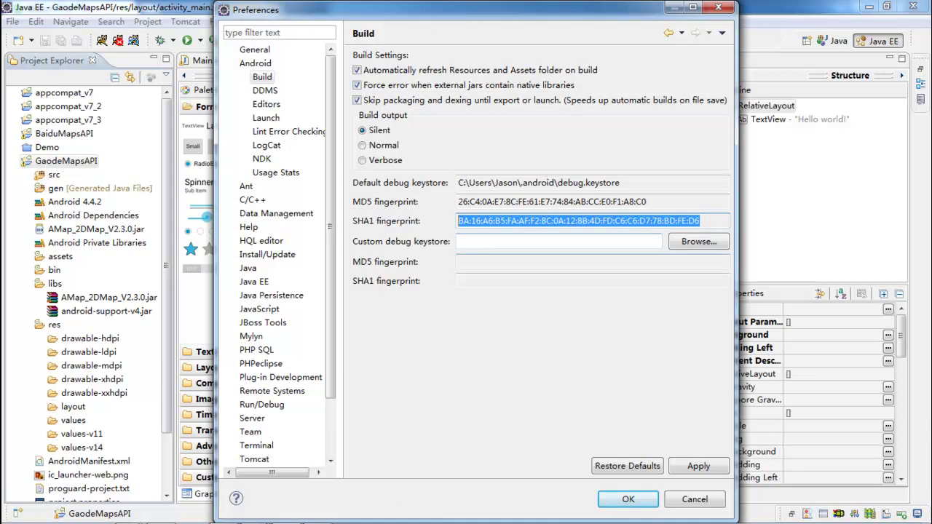
# Switch to Chrome and paste the copied fingerprint into the SHA1 security code field of the key request form
pyautogui.click(161, 514)
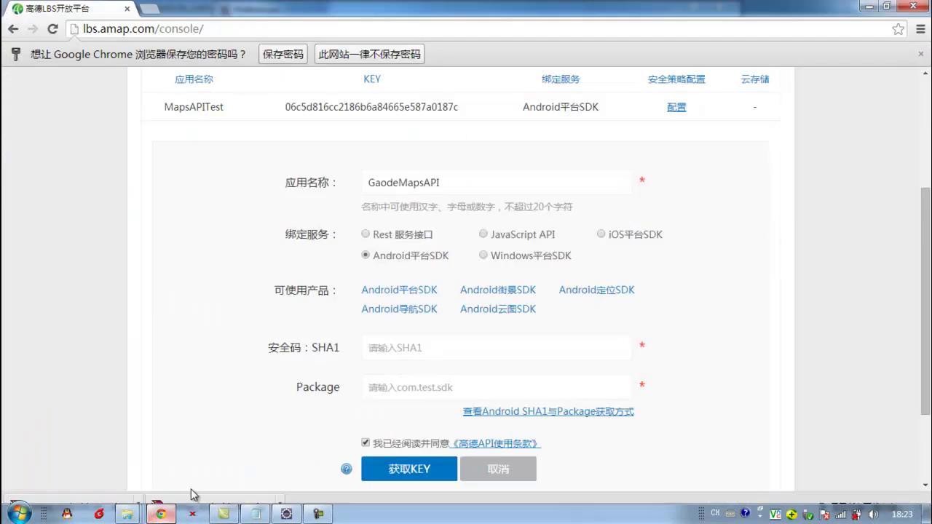
pyautogui.click(420, 347)
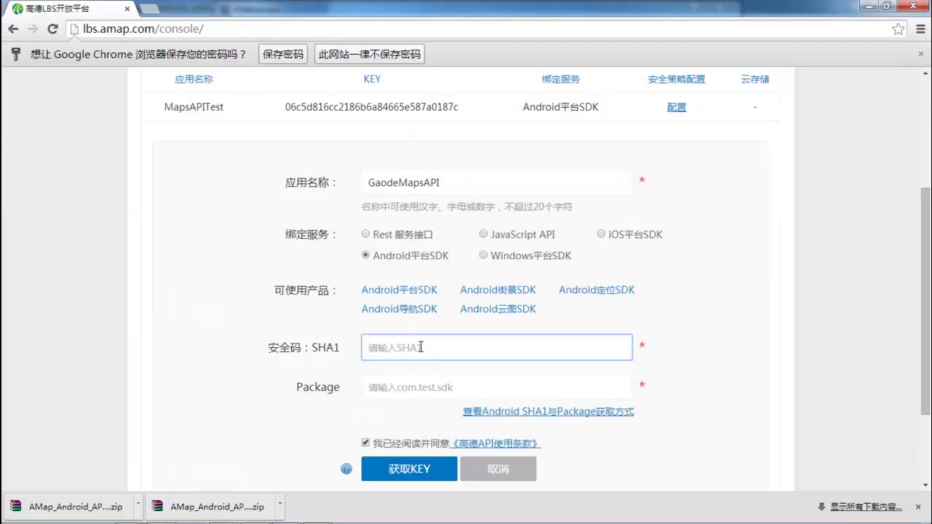
pyautogui.rightClick(420, 347)
pyautogui.click(495, 212)
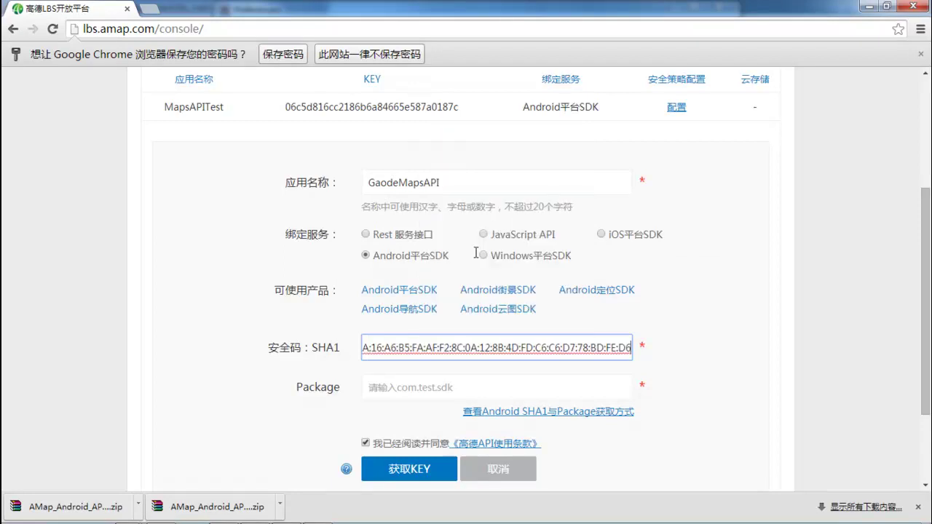
# Return to Eclipse, dismiss the preferences without changes and open the GaodeMapsAPI project's AndroidManifest.xml
pyautogui.click(435, 380)
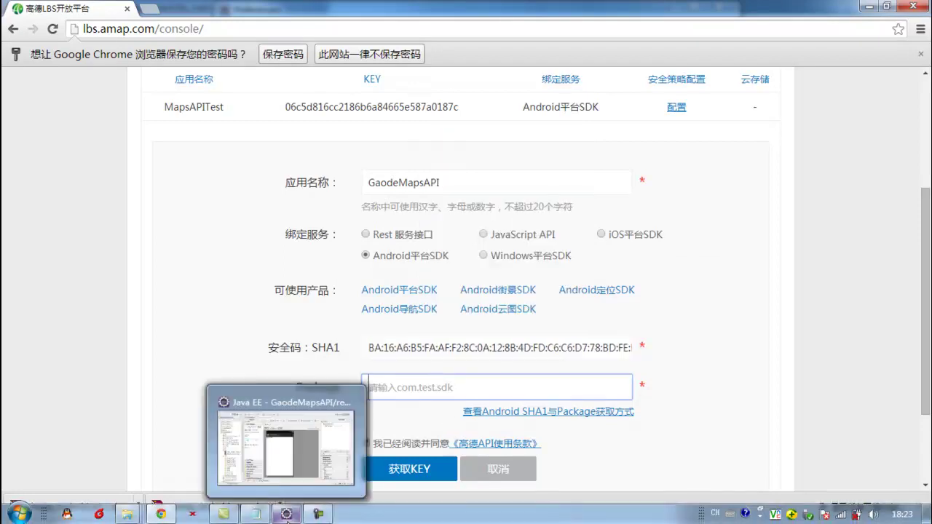
pyautogui.click(287, 514)
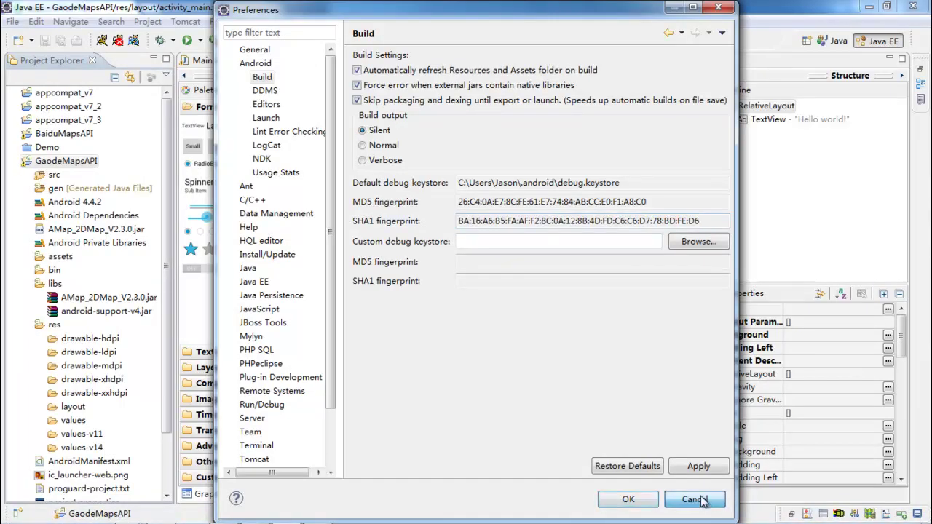
pyautogui.click(703, 499)
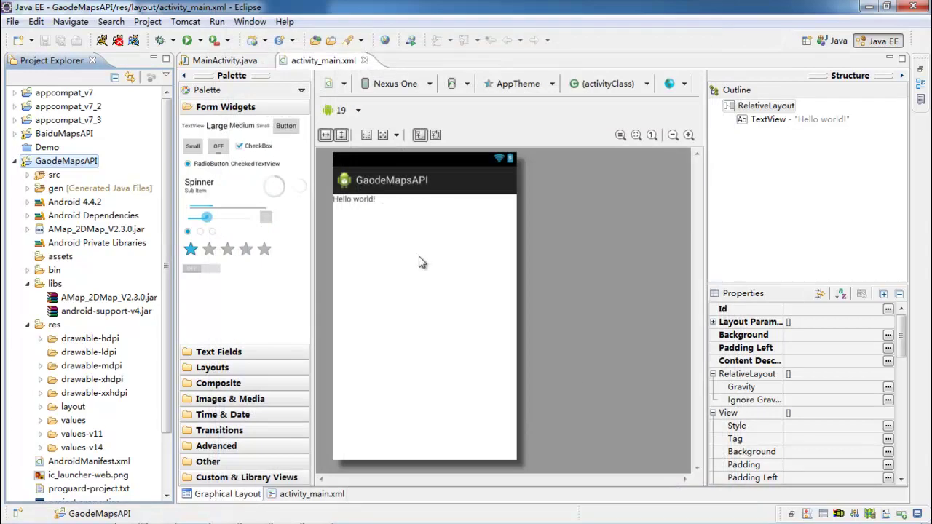
pyautogui.click(84, 461)
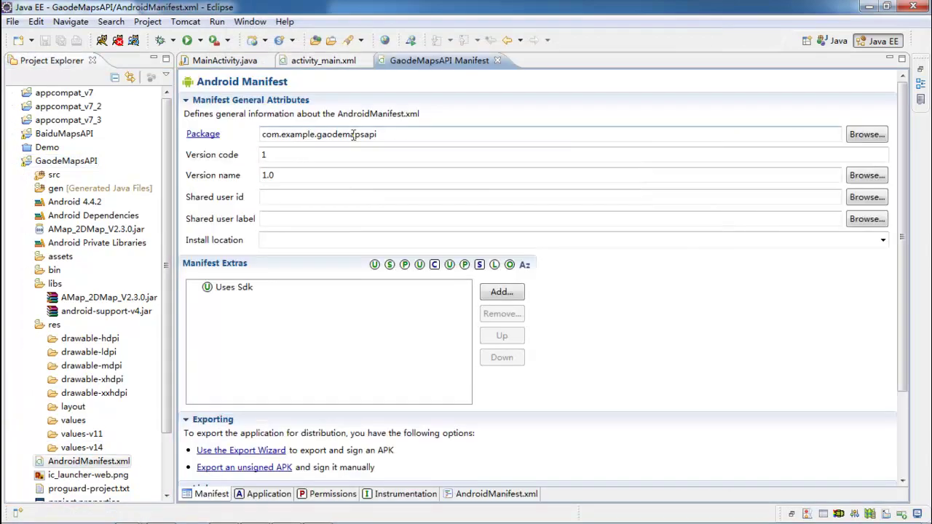
# Copy the package name com.example.gaodemapsapi from the manifest's XML source
pyautogui.moveTo(400, 132); pyautogui.dragTo(257, 128)
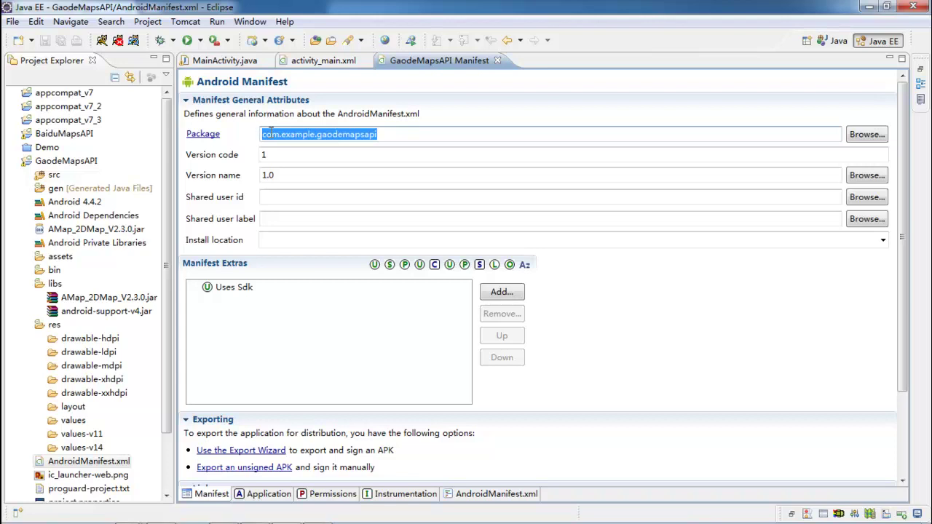
pyautogui.click(502, 495)
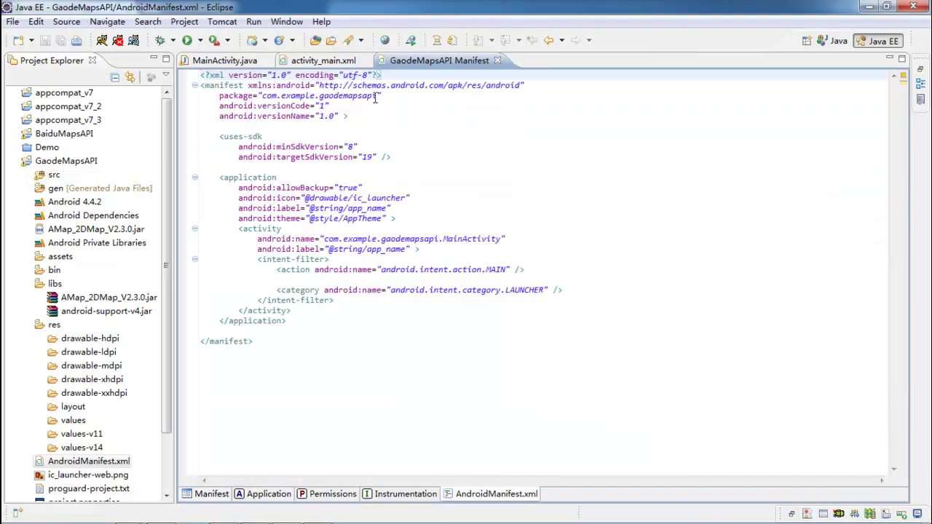
pyautogui.moveTo(376, 95); pyautogui.dragTo(275, 92)
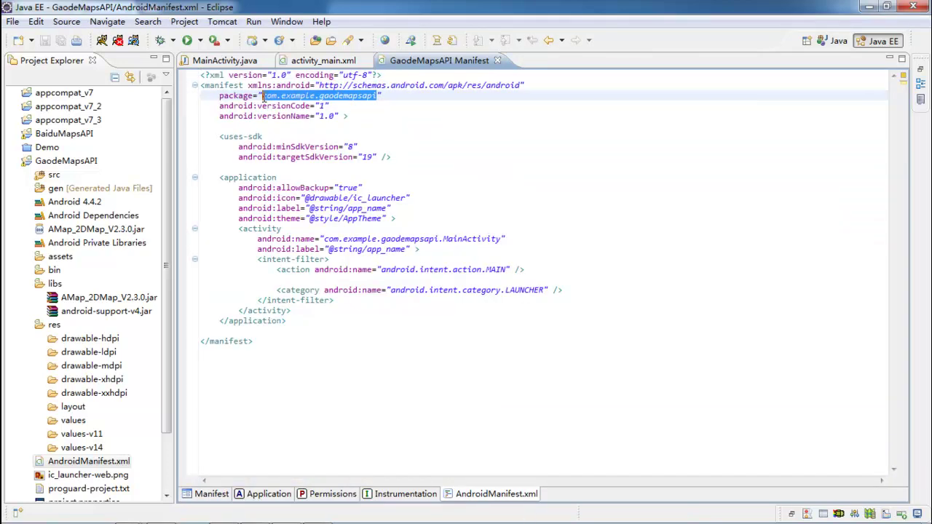
pyautogui.rightClick(274, 96)
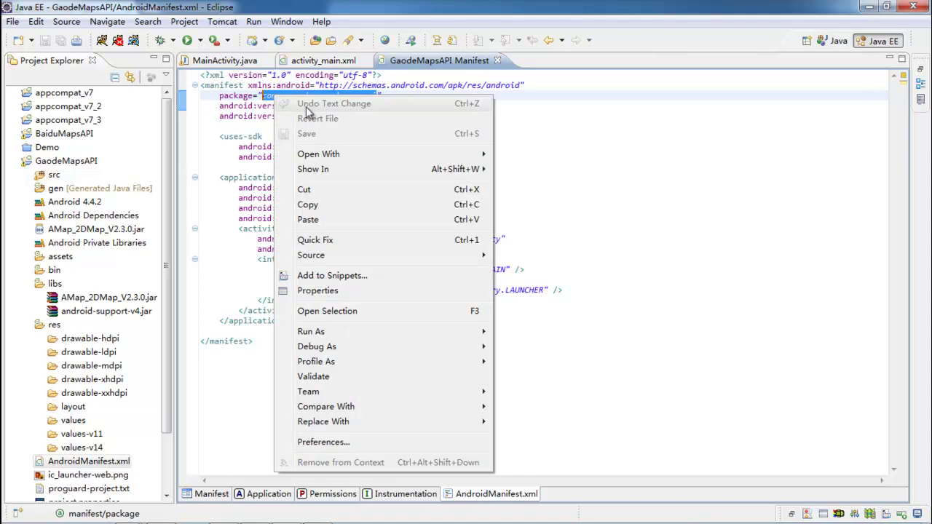
pyautogui.click(313, 204)
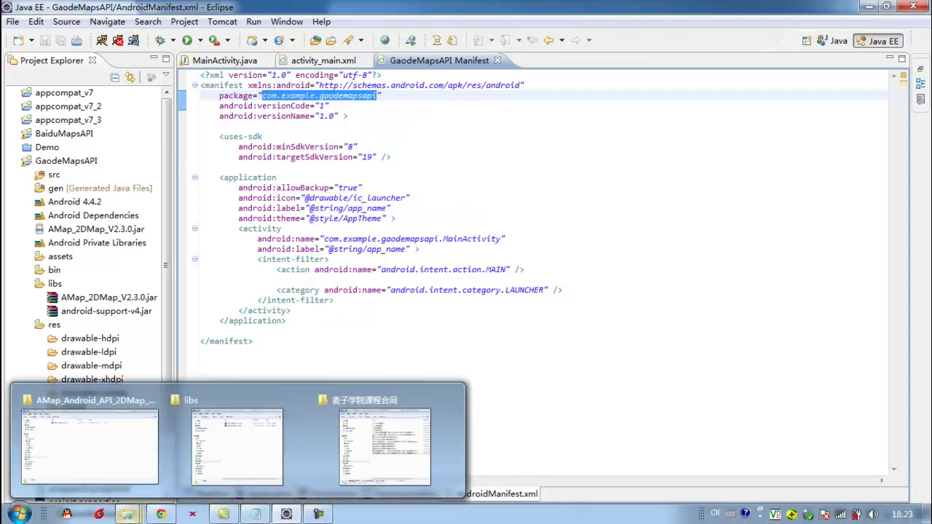
# Switch to Chrome, paste com.example.gaodemapsapi as the Package and submit the key request
pyautogui.click(158, 515)
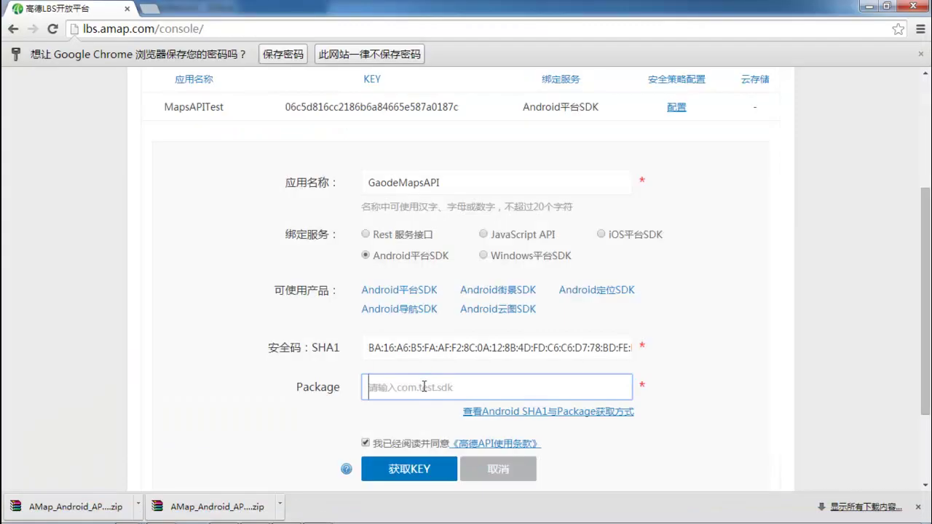
pyautogui.rightClick(424, 385)
pyautogui.click(491, 249)
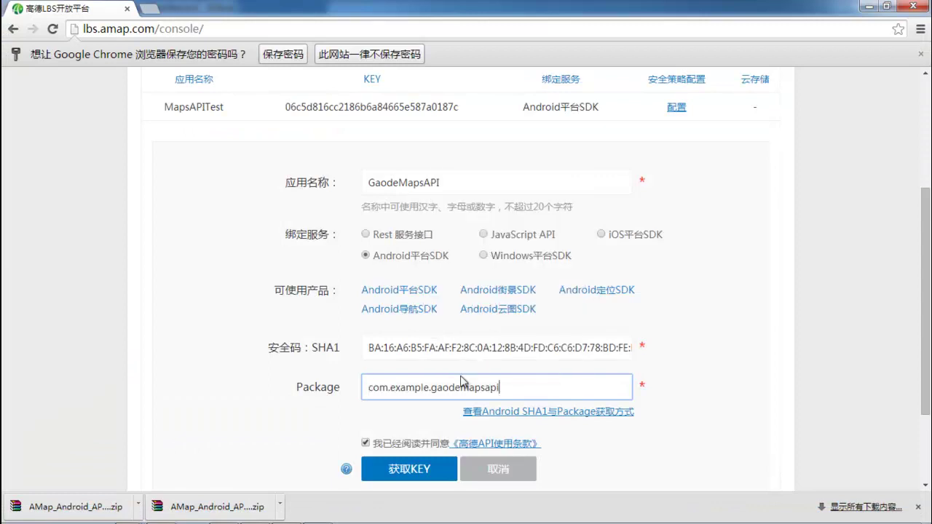
pyautogui.click(398, 471)
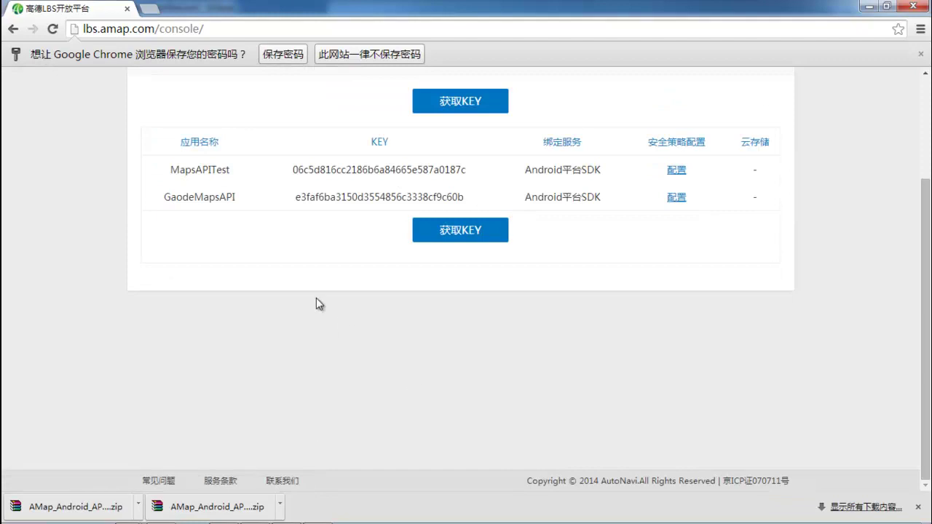
# Examine the GaodeMapsAPI entry and its API key in the console's key list
pyautogui.moveTo(155, 198); pyautogui.dragTo(343, 198)
pyautogui.doubleClick(356, 197)
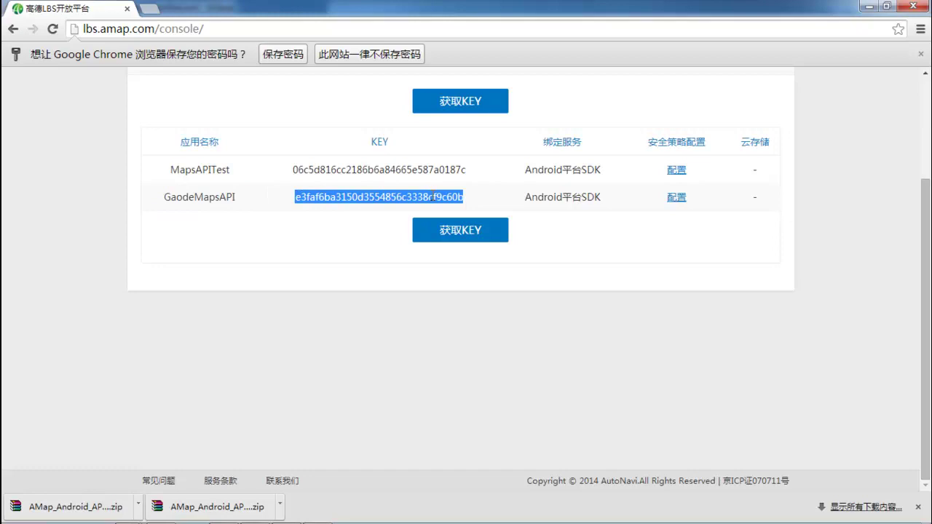
pyautogui.click(420, 186)
# Switch to the Notepad notes file about applying for the API key and integrating the AMap development package
pyautogui.moveTo(365, 522)
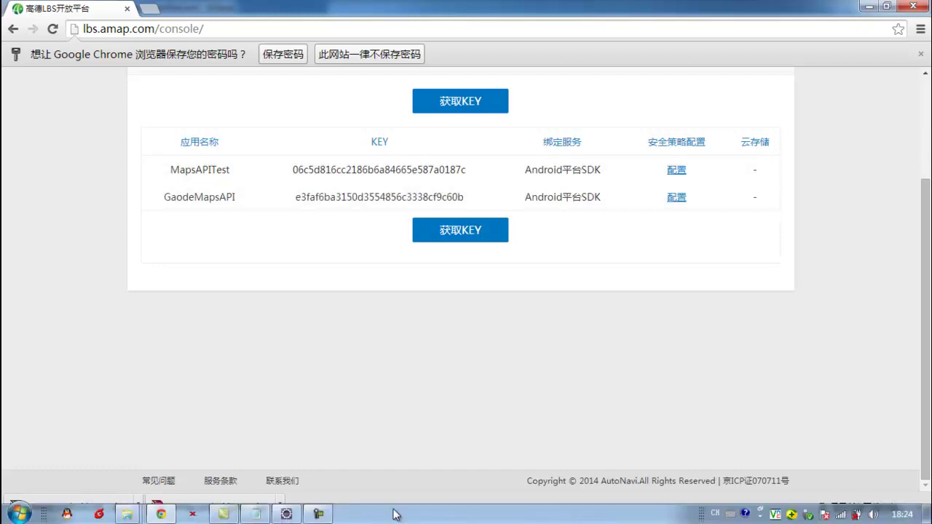
pyautogui.click(255, 514)
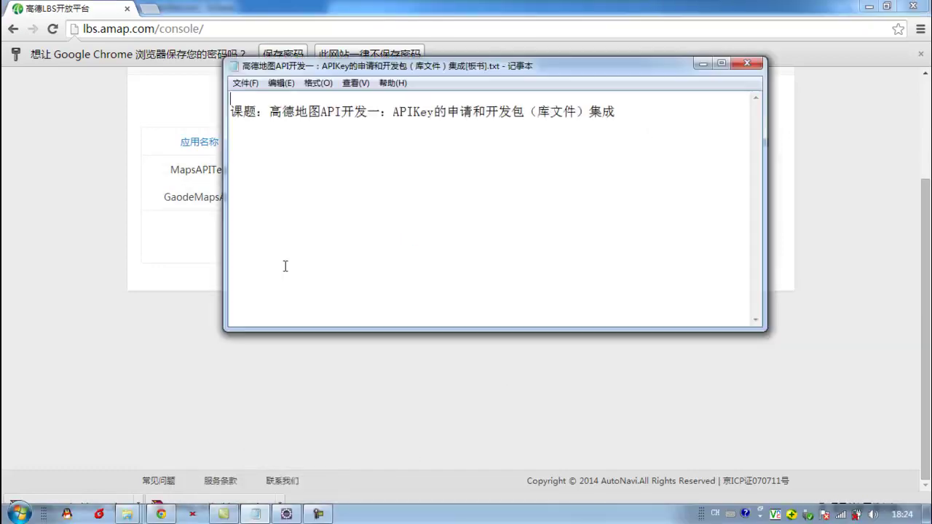